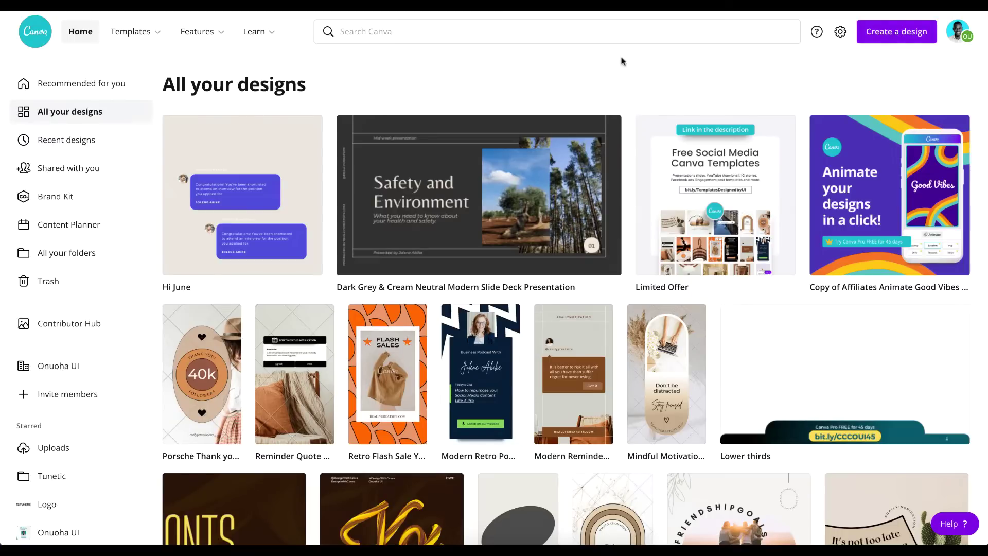
- Search for 'instagram' and create a blank Instagram Post design
{"action": "left_click", "coordinate": [598, 34]}
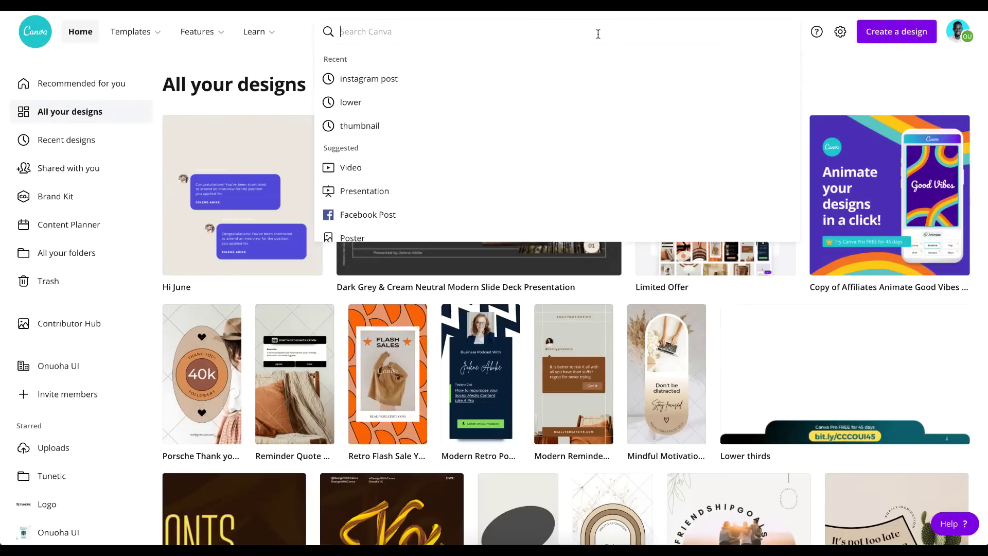
{"action": "type", "text": "insta"}
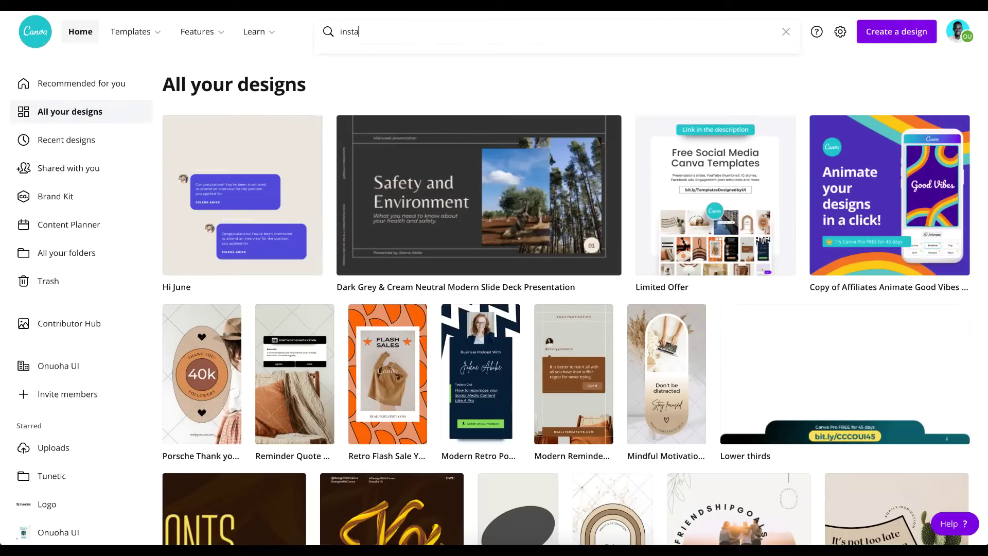
{"action": "type", "text": "gram post"}
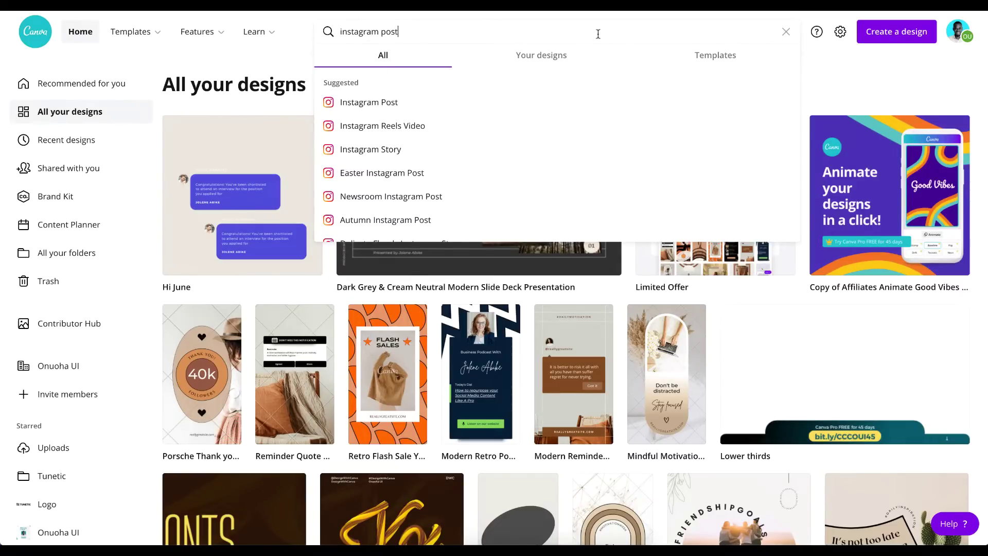
{"action": "left_click", "coordinate": [388, 105]}
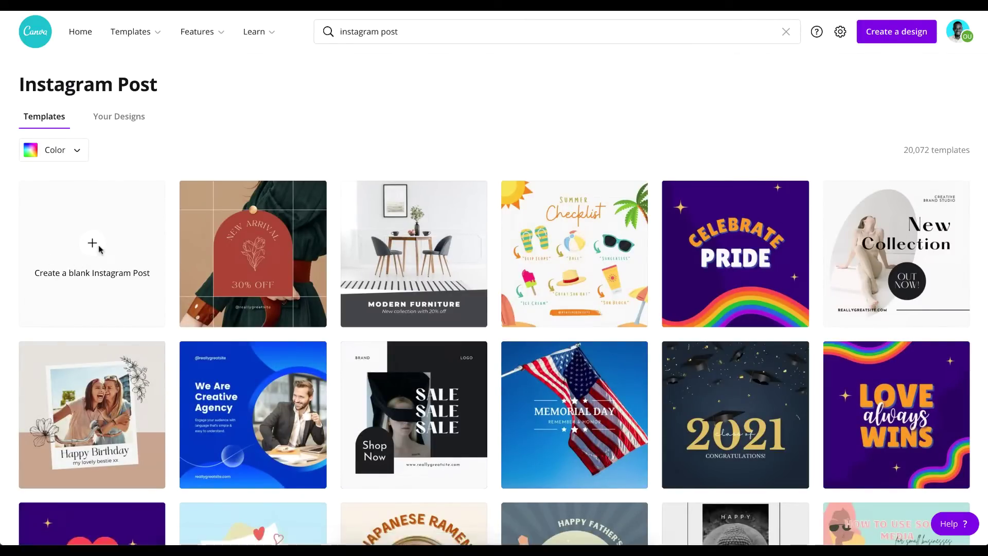
{"action": "left_click", "coordinate": [99, 249]}
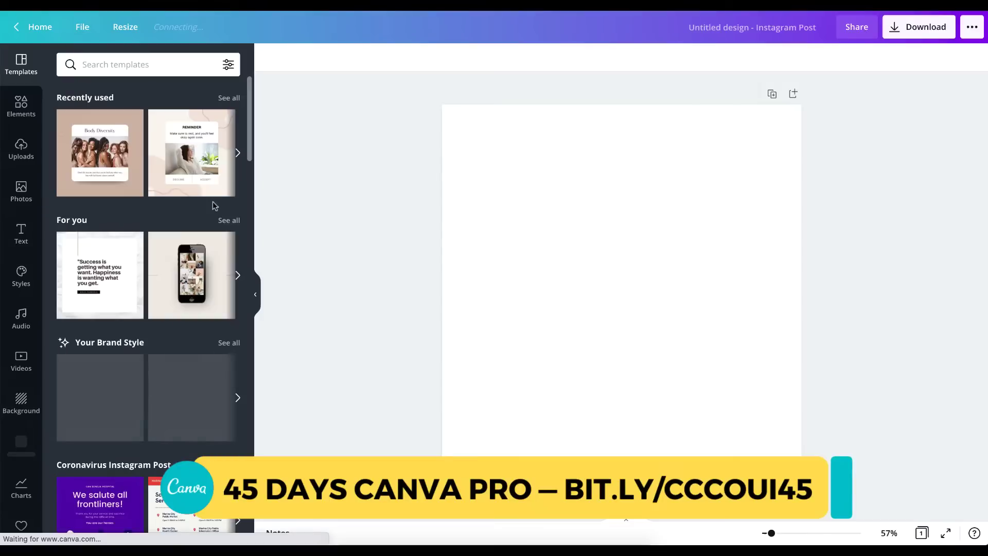
- Add the smiling boy photo from Photos to the blank page
{"action": "left_click", "coordinate": [20, 188]}
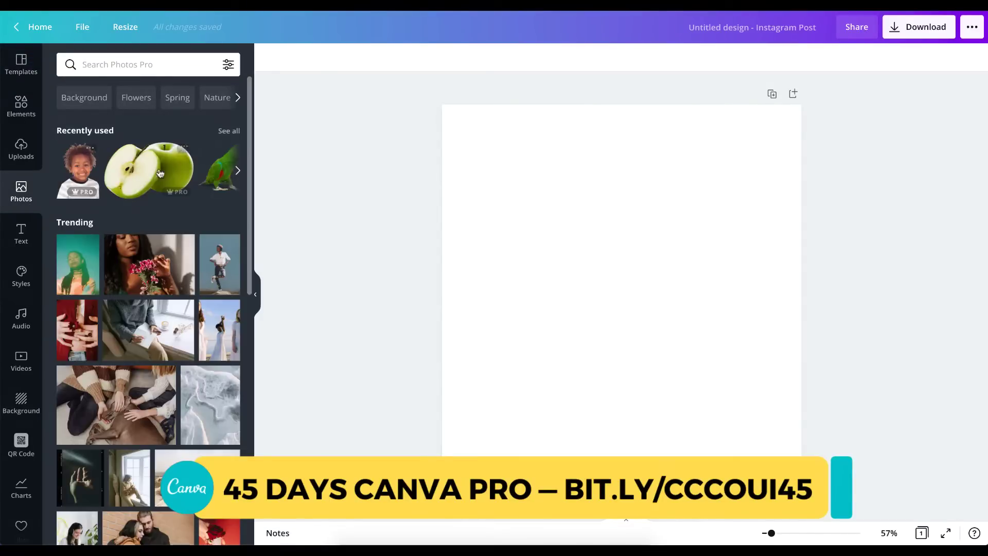
{"action": "mouse_move", "coordinate": [83, 179]}
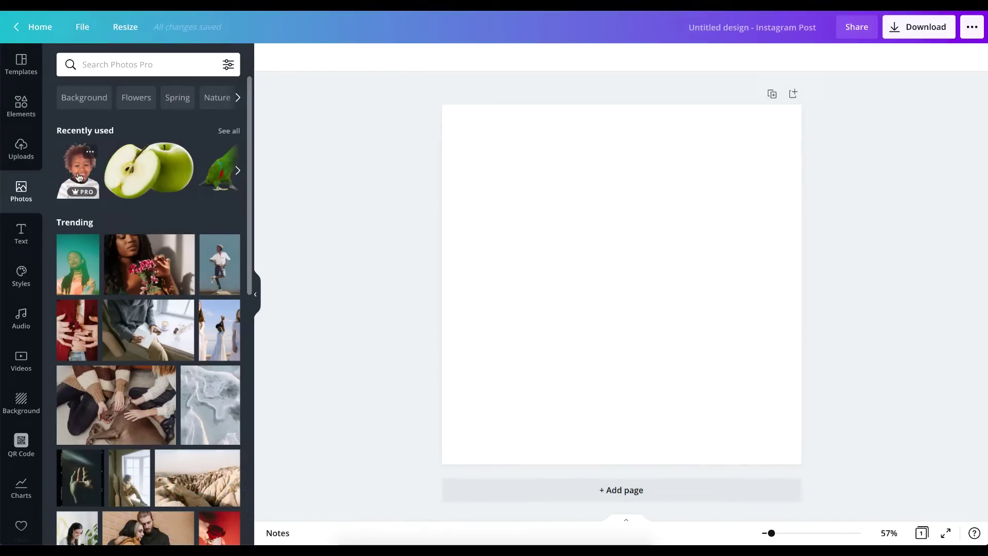
{"action": "left_click", "coordinate": [81, 173]}
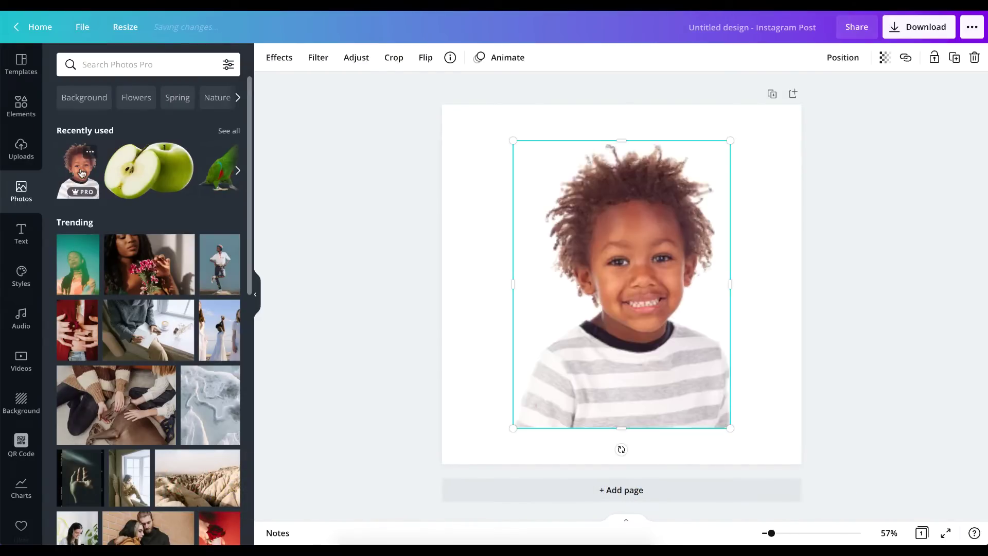
- Enlarge the boy photo to fill the page height and centre it horizontally
{"action": "left_click_drag", "start_coordinate": [636, 221], "coordinate": [636, 257]}
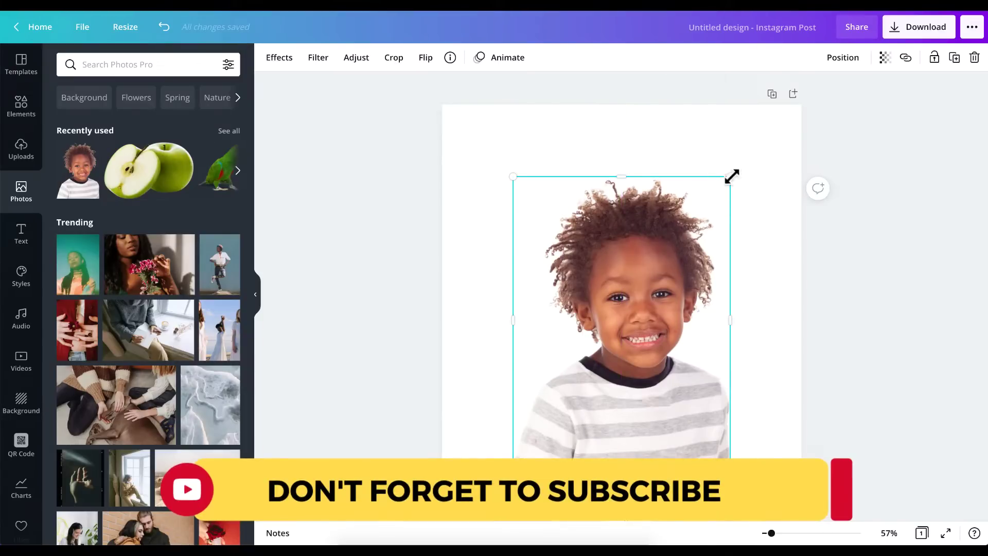
{"action": "left_click_drag", "start_coordinate": [730, 177], "coordinate": [750, 149]}
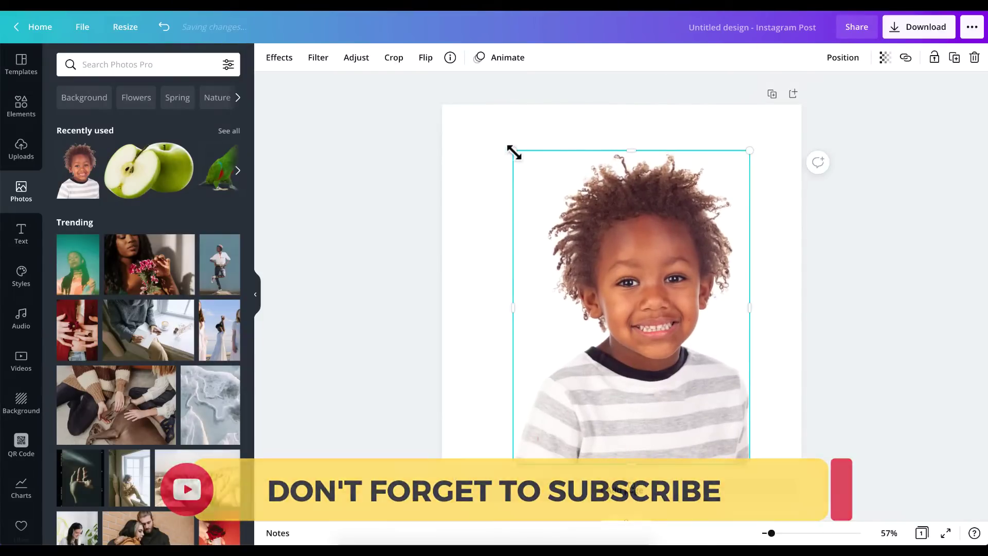
{"action": "left_click_drag", "start_coordinate": [513, 150], "coordinate": [482, 142]}
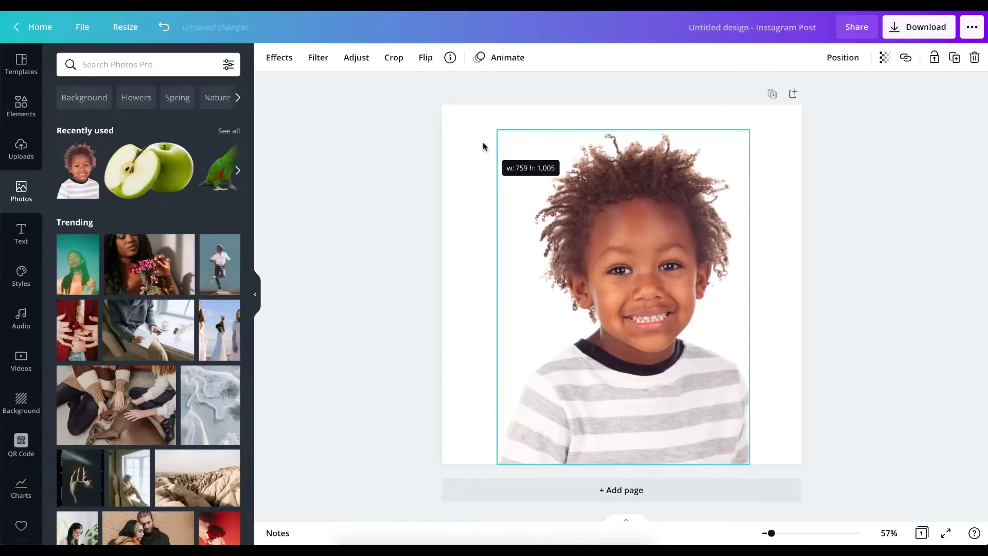
{"action": "left_click", "coordinate": [822, 242]}
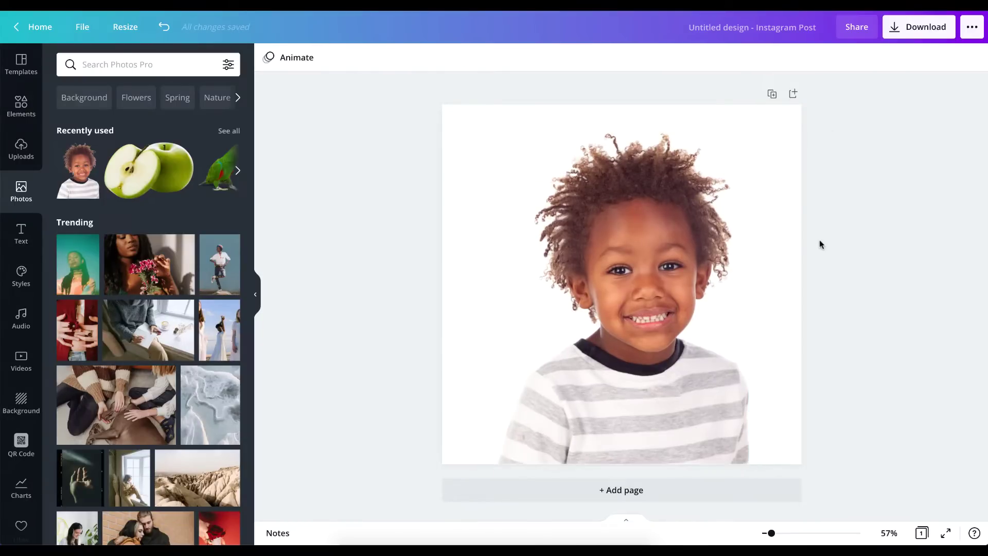
{"action": "left_click", "coordinate": [653, 227]}
{"action": "left_click_drag", "start_coordinate": [653, 227], "coordinate": [646, 229]}
{"action": "left_click", "coordinate": [858, 188]}
{"action": "left_click", "coordinate": [695, 155]}
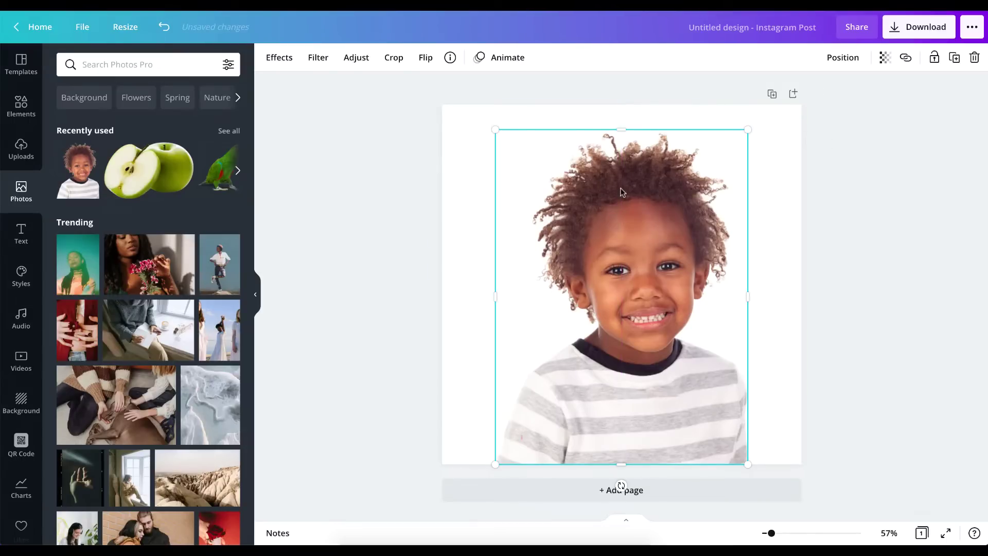
- Raise the boy photo's brightness to 14 and contrast to 17
{"action": "left_click", "coordinate": [356, 59]}
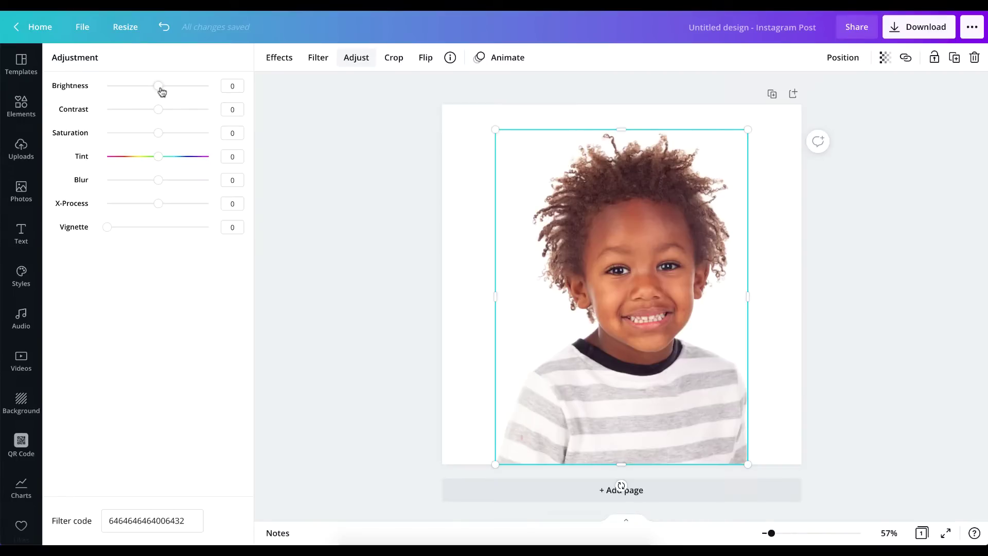
{"action": "mouse_move", "coordinate": [161, 91]}
{"action": "left_mouse_down"}
{"action": "mouse_move", "coordinate": [173, 89]}
{"action": "mouse_move", "coordinate": [165, 91]}
{"action": "left_mouse_up"}
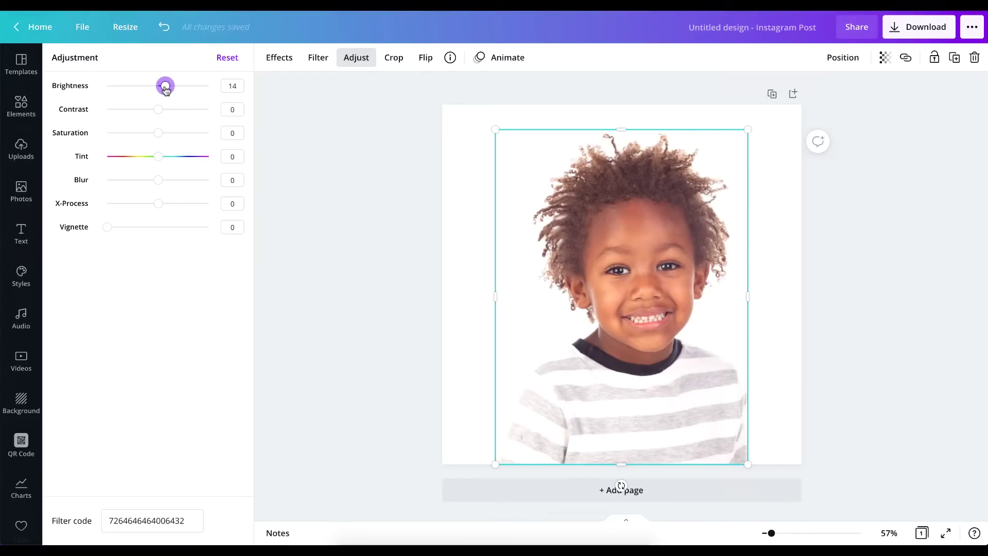
{"action": "left_click_drag", "start_coordinate": [159, 117], "coordinate": [167, 116]}
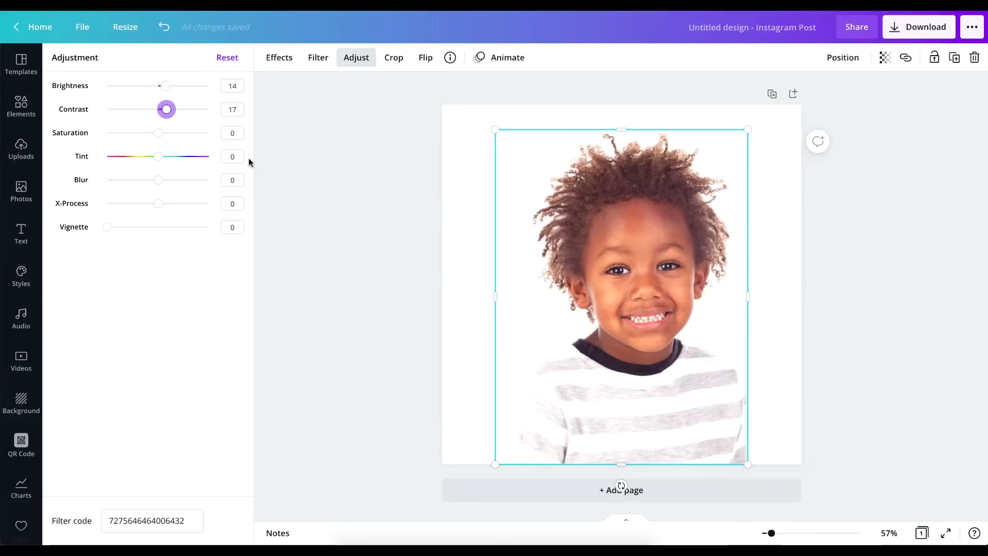
{"action": "left_click", "coordinate": [316, 61]}
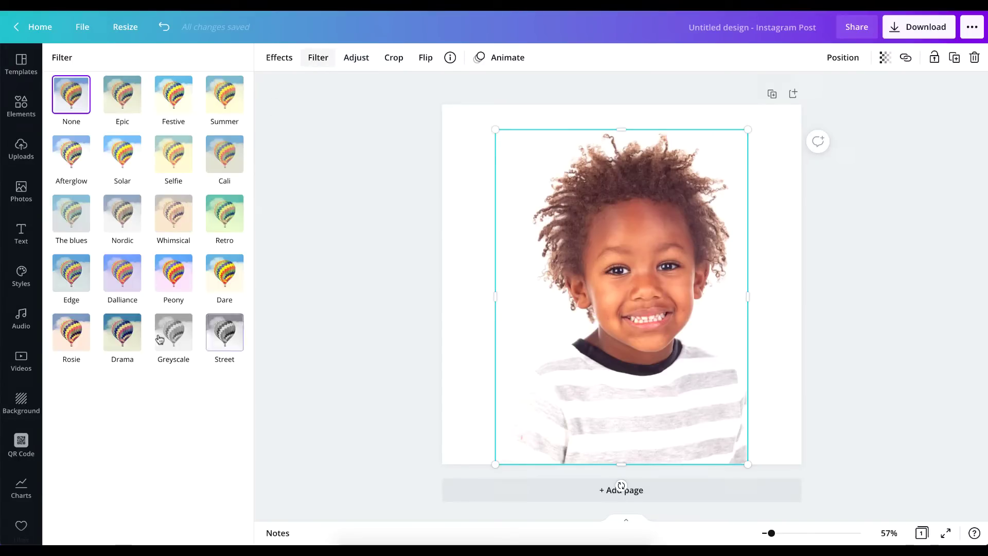
- Apply the Street black-and-white filter to the boy photo
{"action": "left_click", "coordinate": [209, 330]}
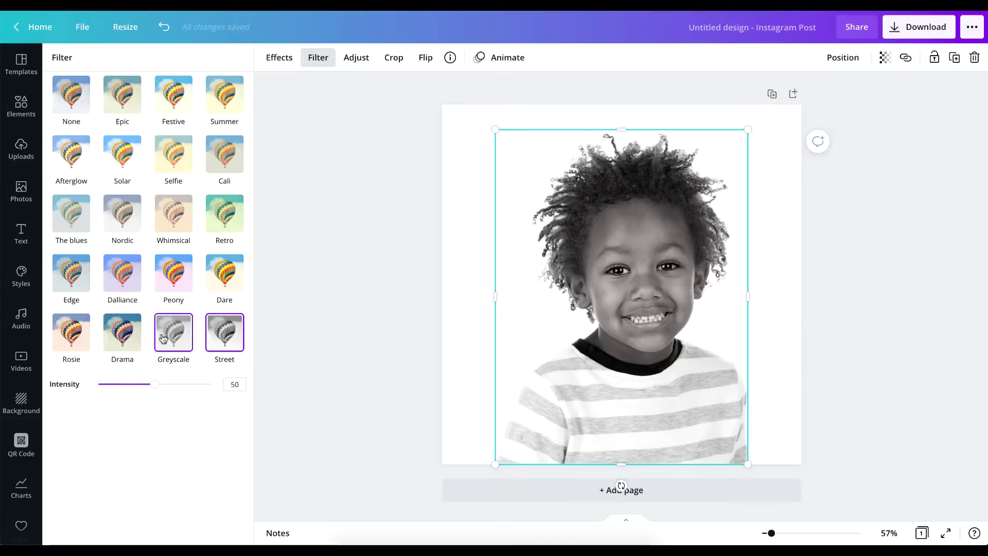
{"action": "left_click", "coordinate": [172, 350]}
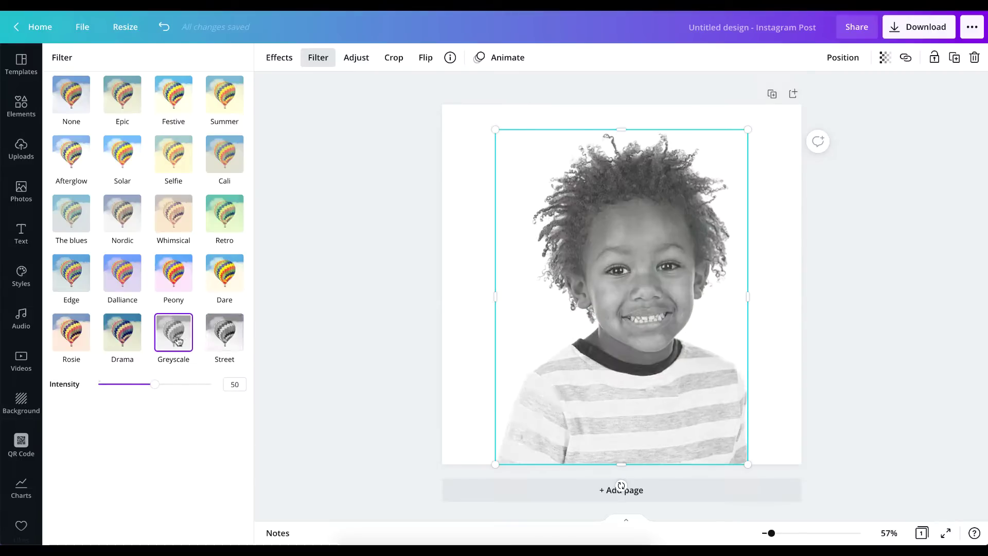
{"action": "left_click", "coordinate": [221, 338]}
- Adjust the photo to brightness 9, contrast 6, saturation -100 and blur 0
{"action": "left_click", "coordinate": [352, 60]}
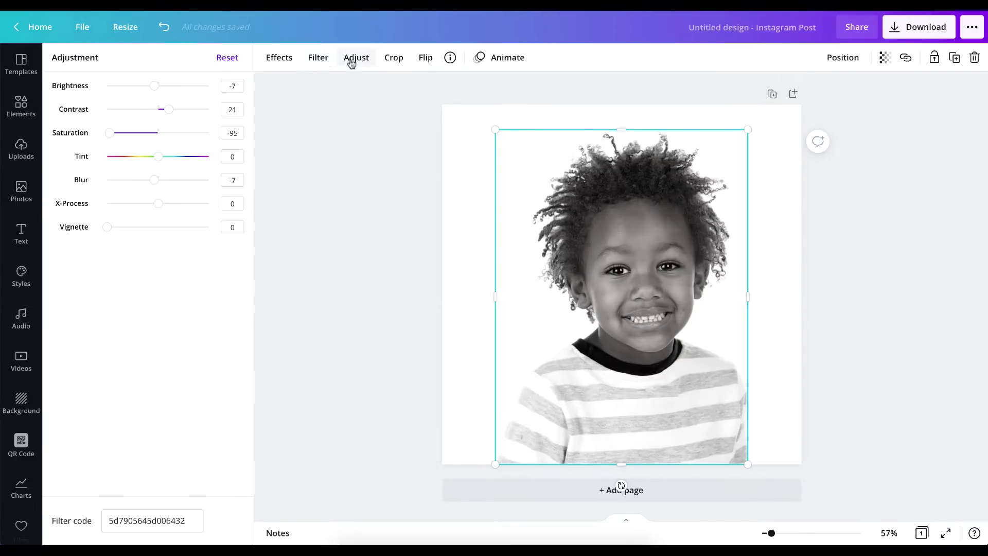
{"action": "left_click_drag", "start_coordinate": [150, 88], "coordinate": [161, 112]}
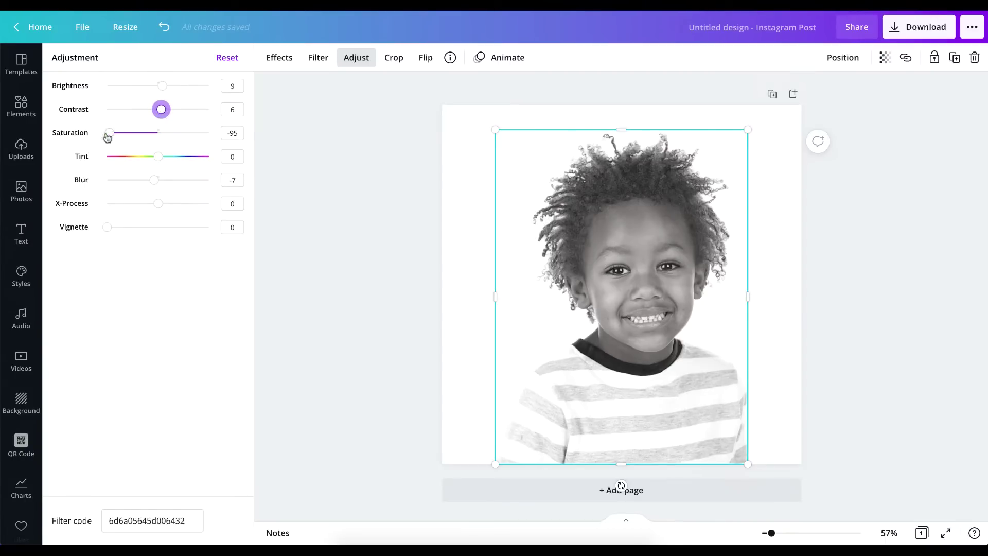
{"action": "mouse_move", "coordinate": [109, 133]}
{"action": "left_mouse_down"}
{"action": "mouse_move", "coordinate": [227, 138]}
{"action": "mouse_move", "coordinate": [106, 134]}
{"action": "left_mouse_up"}
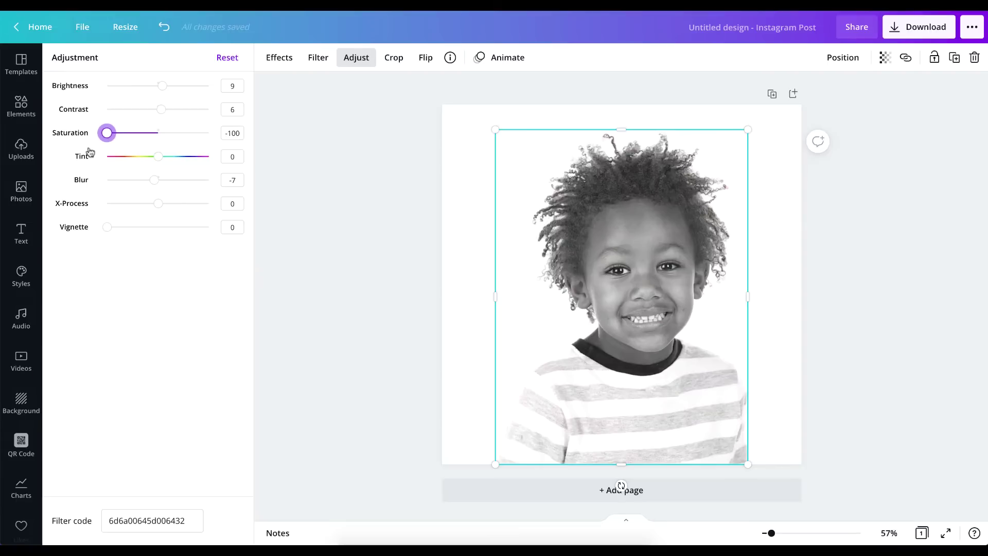
{"action": "left_click", "coordinate": [154, 180]}
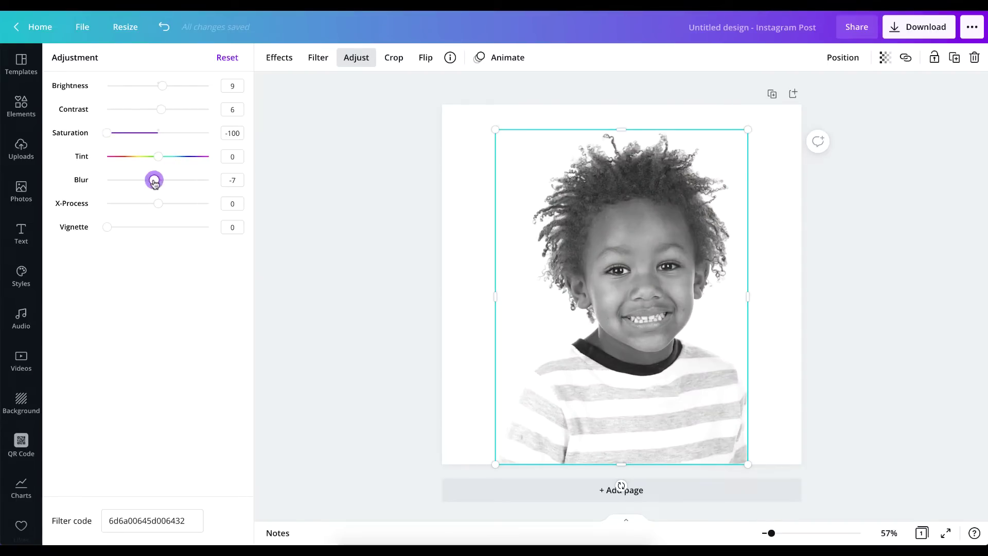
{"action": "left_click", "coordinate": [231, 179]}
{"action": "type", "text": "0"}
{"action": "left_click", "coordinate": [246, 277]}
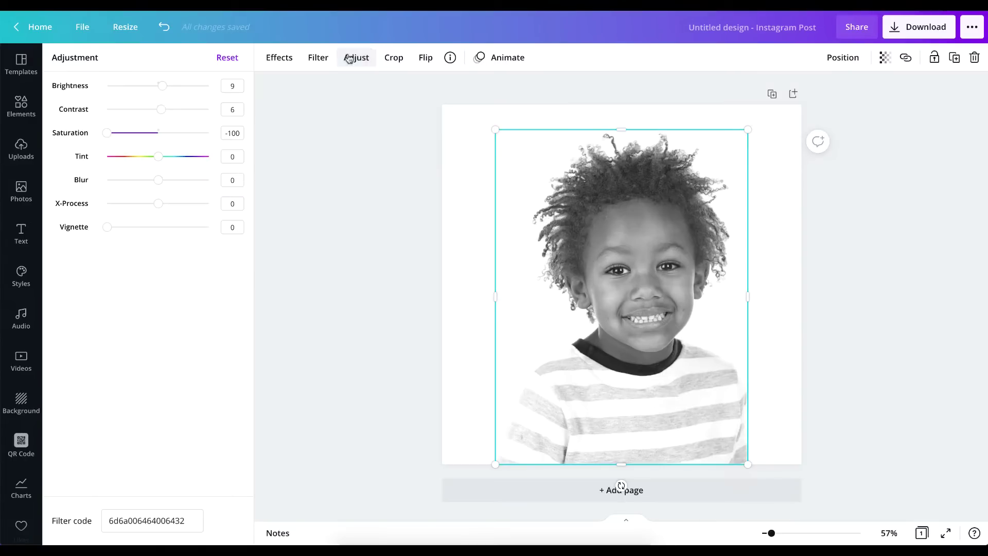
{"action": "left_click", "coordinate": [294, 59]}
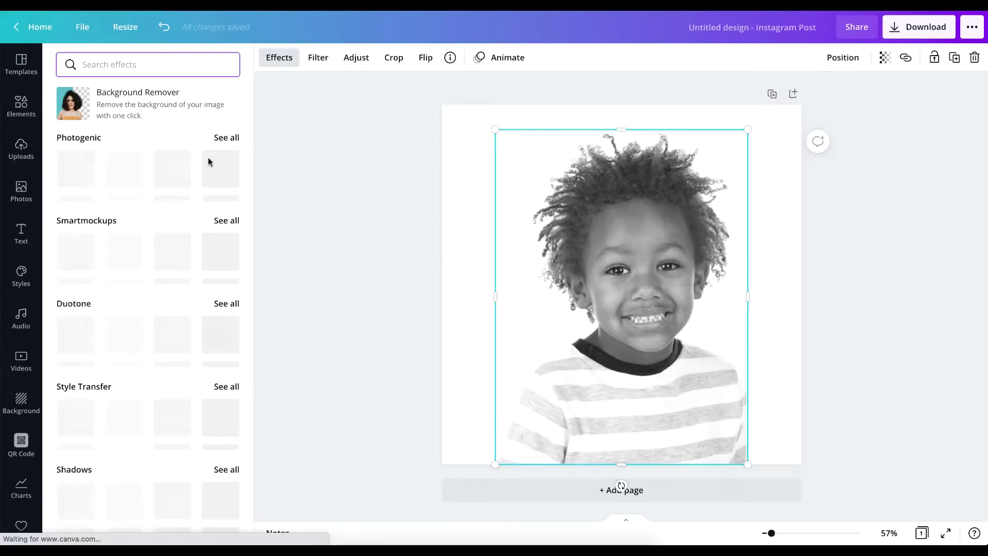
- Preview the Glitch Trace effect on the boy photo
{"action": "scroll", "coordinate": [135, 393], "scroll_direction": "down", "scroll_amount": 6}
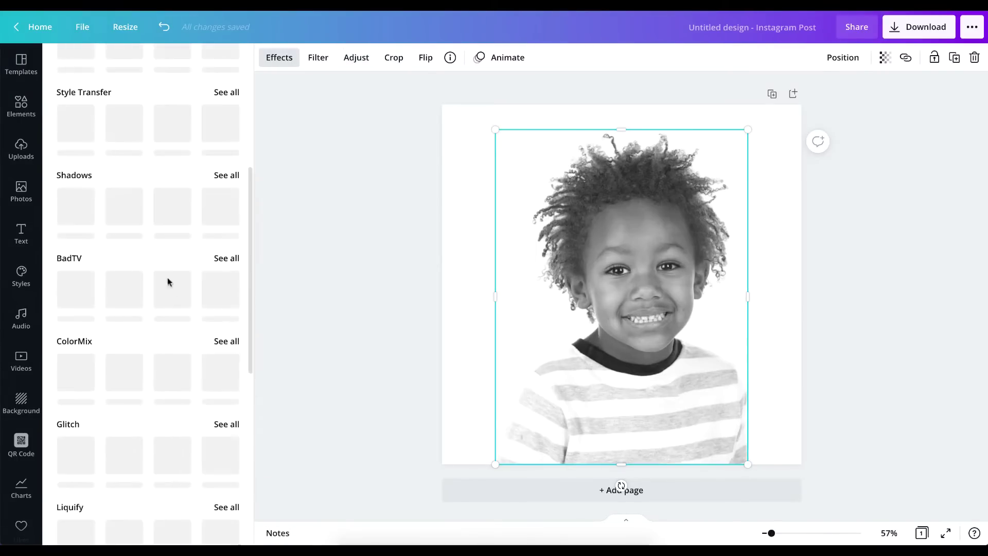
{"action": "scroll", "coordinate": [154, 397], "scroll_direction": "down", "scroll_amount": 2}
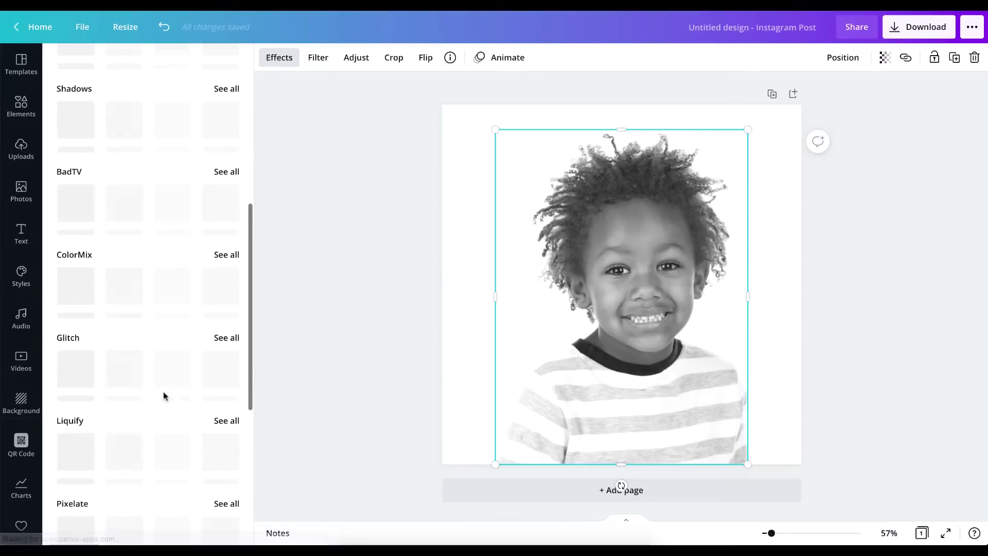
{"action": "left_click", "coordinate": [231, 339]}
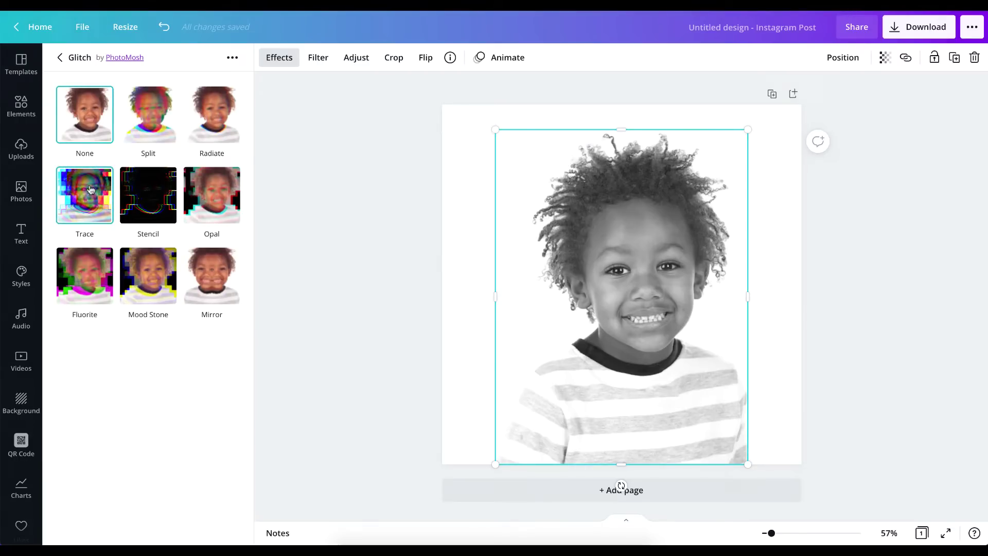
{"action": "left_click", "coordinate": [91, 190]}
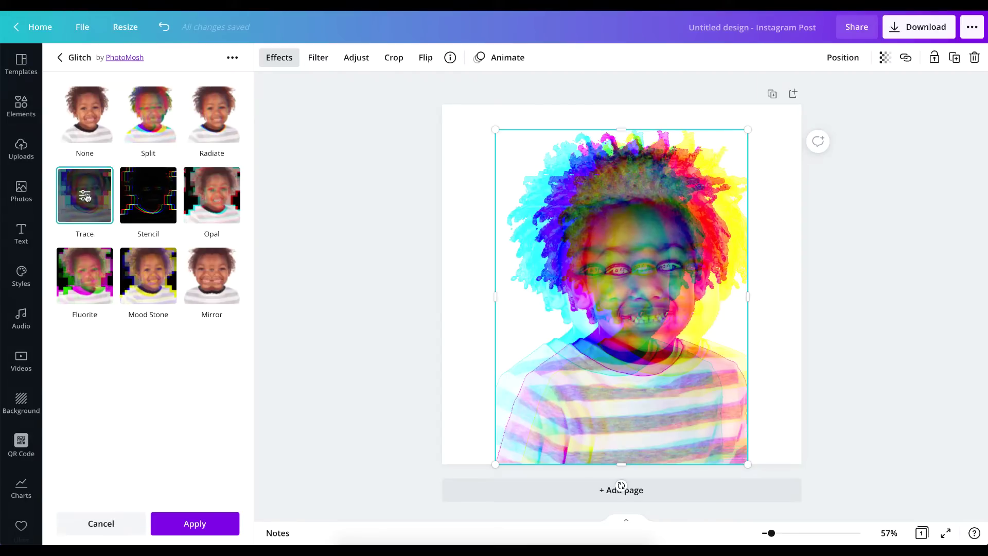
- Apply Trace with Colorize 0, RGB Shift Amount 0 and Brightness 0.46
{"action": "left_click", "coordinate": [85, 196]}
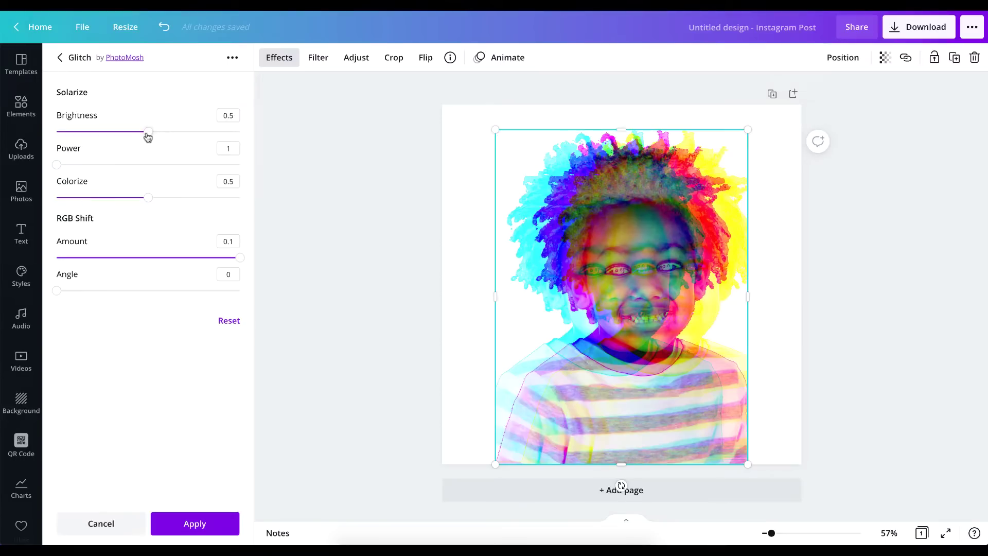
{"action": "left_click_drag", "start_coordinate": [148, 134], "coordinate": [157, 133]}
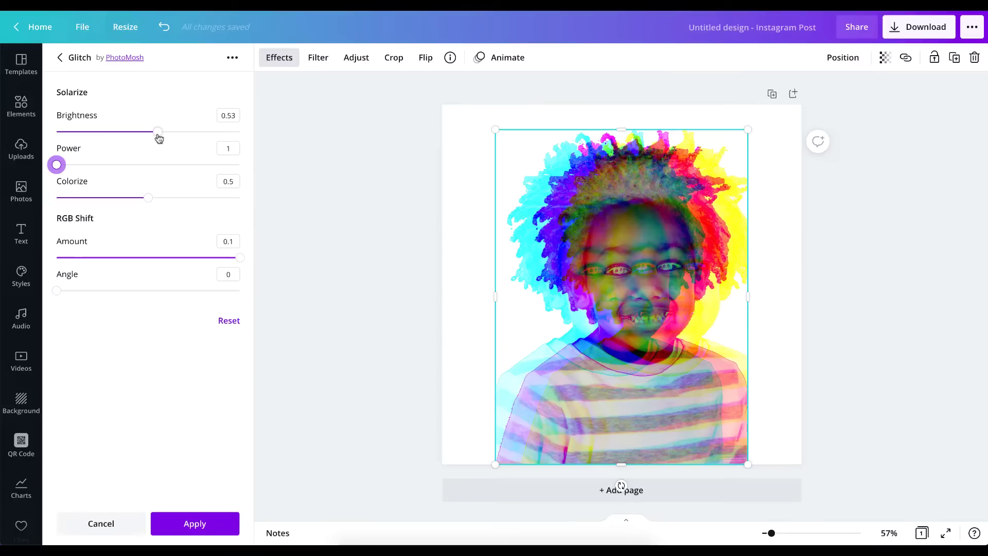
{"action": "mouse_move", "coordinate": [149, 198]}
{"action": "left_mouse_down"}
{"action": "mouse_move", "coordinate": [247, 202]}
{"action": "mouse_move", "coordinate": [136, 211]}
{"action": "mouse_move", "coordinate": [144, 211]}
{"action": "left_mouse_up"}
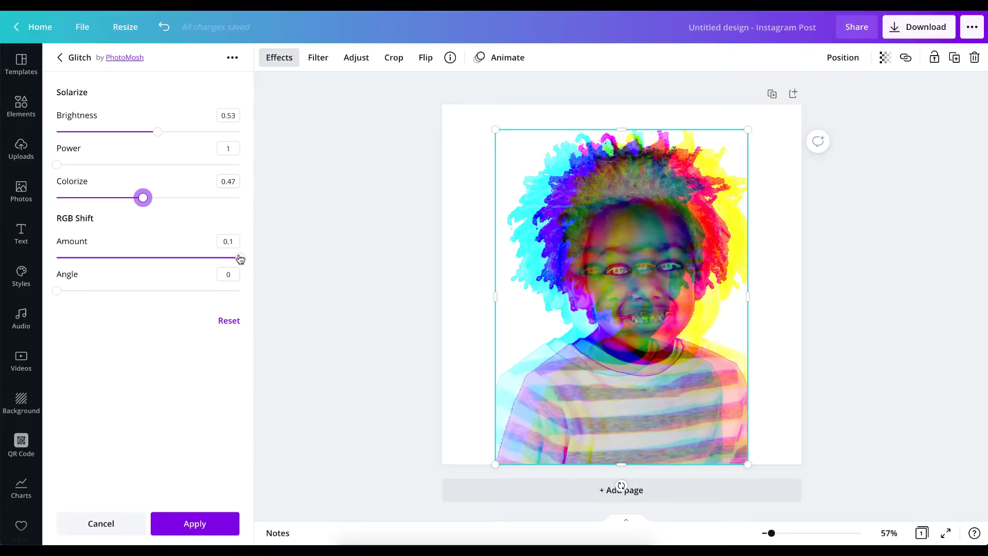
{"action": "left_click_drag", "start_coordinate": [240, 257], "coordinate": [48, 264]}
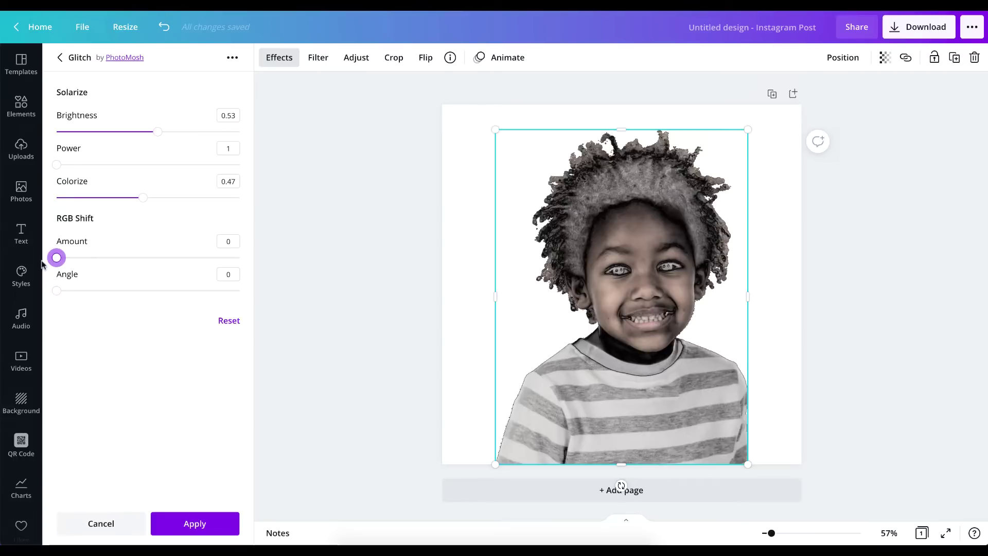
{"action": "left_click_drag", "start_coordinate": [142, 198], "coordinate": [45, 200]}
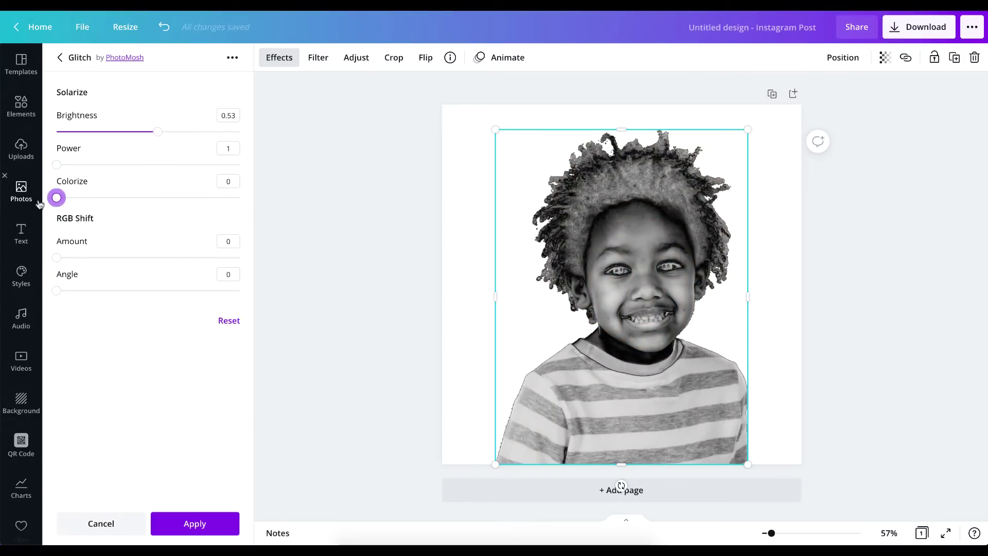
{"action": "left_click_drag", "start_coordinate": [158, 135], "coordinate": [124, 136]}
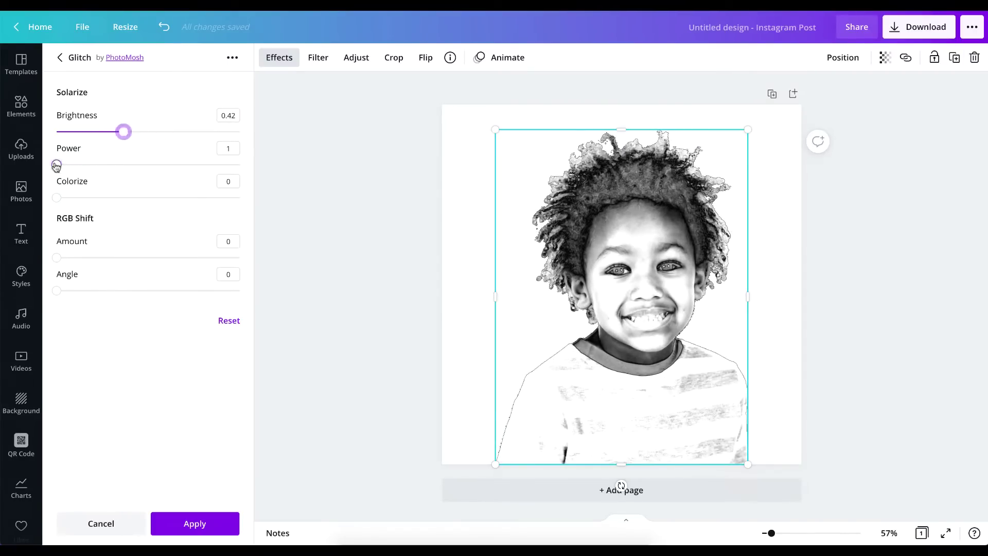
{"action": "left_click_drag", "start_coordinate": [57, 164], "coordinate": [3, 177]}
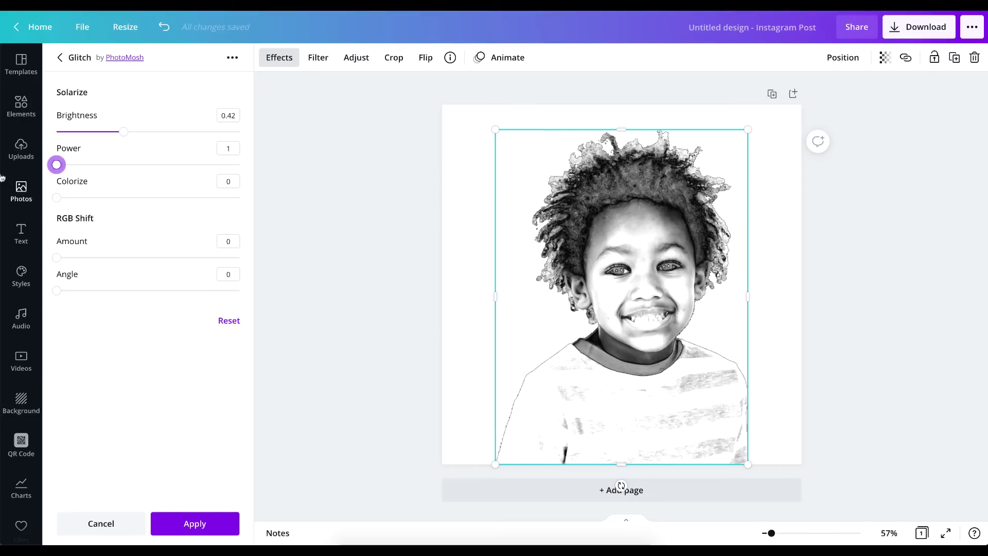
{"action": "mouse_move", "coordinate": [124, 132]}
{"action": "left_mouse_down"}
{"action": "mouse_move", "coordinate": [157, 132]}
{"action": "mouse_move", "coordinate": [115, 133]}
{"action": "mouse_move", "coordinate": [137, 135]}
{"action": "left_mouse_up"}
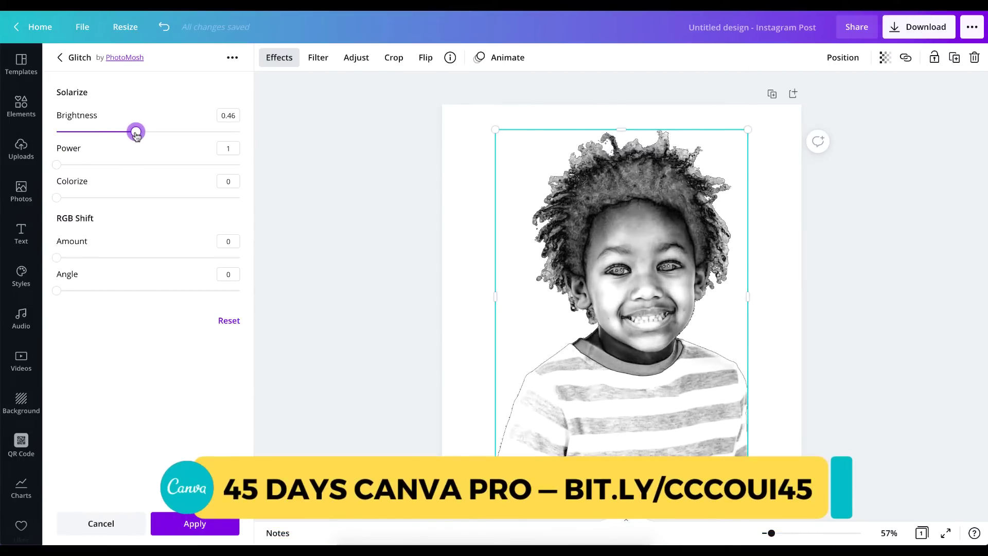
{"action": "left_click", "coordinate": [183, 523]}
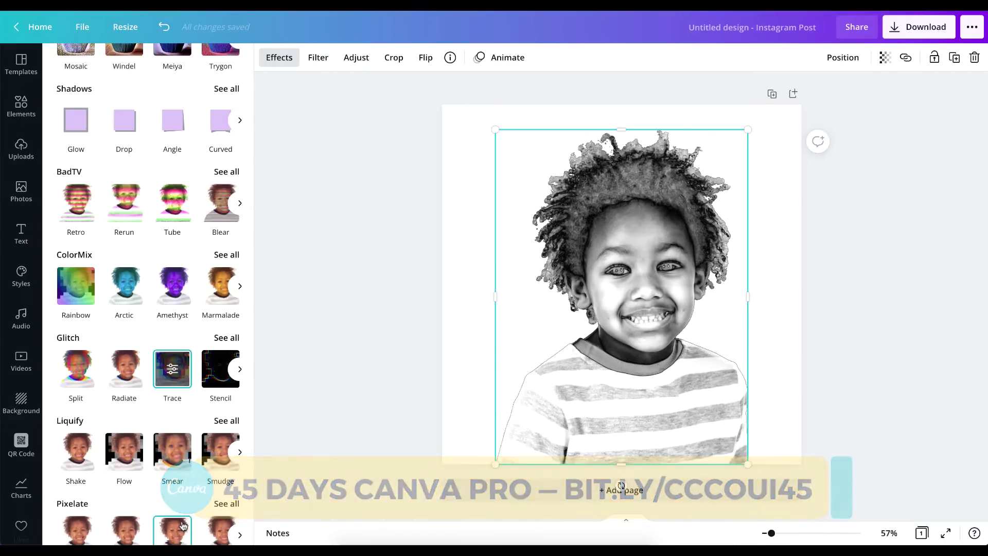
- Deselect and reselect the sketched boy photo, bringing up its Transparency control
{"action": "left_click", "coordinate": [351, 196]}
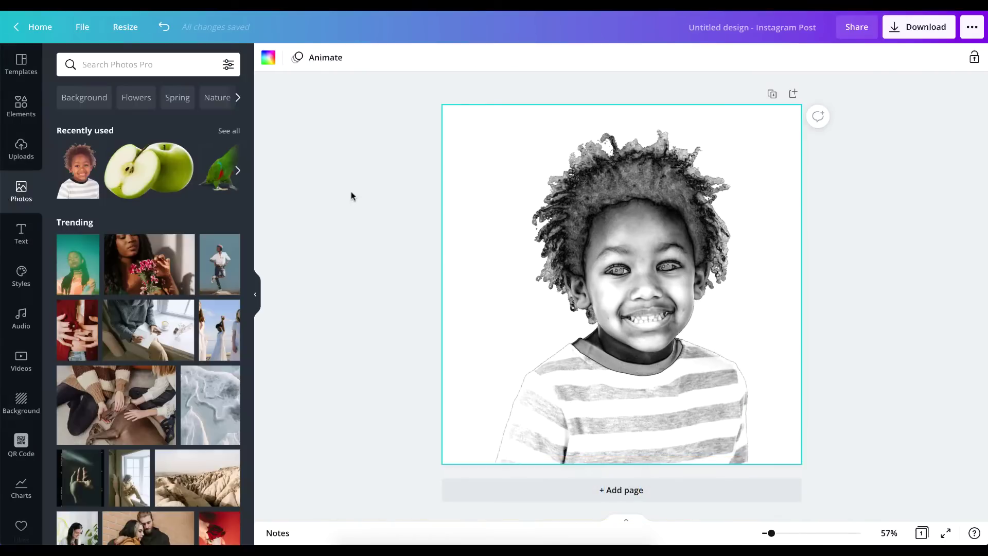
{"action": "left_click", "coordinate": [680, 196]}
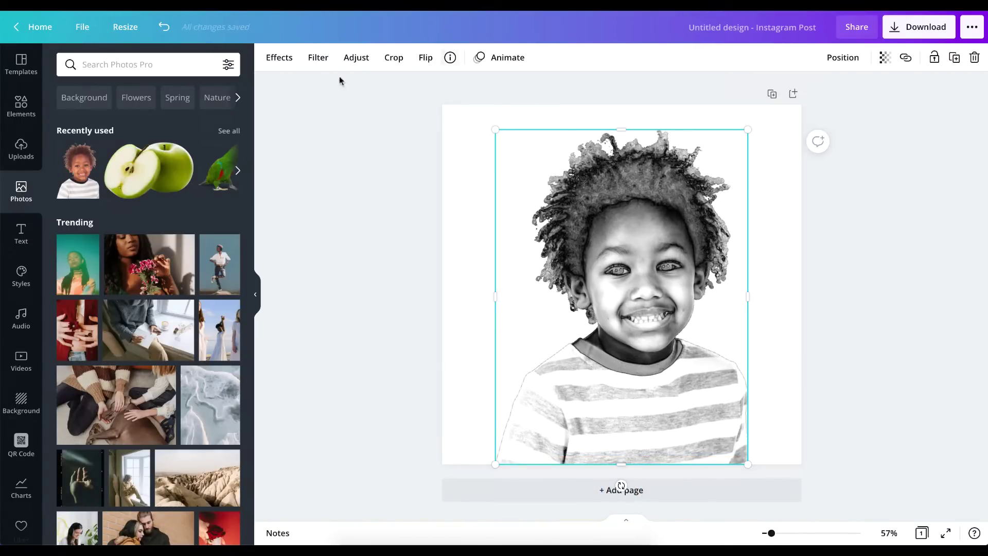
{"action": "left_click", "coordinate": [891, 60]}
- Sharpen the boy sketch with Blur -65 and set Brightness and Contrast to 5
{"action": "left_click", "coordinate": [366, 60]}
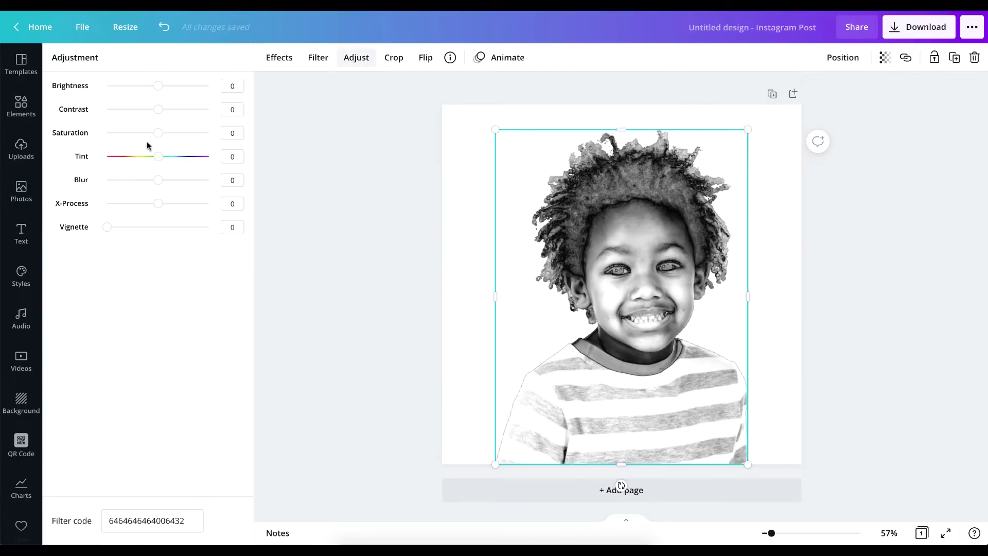
{"action": "left_click_drag", "start_coordinate": [158, 182], "coordinate": [126, 182]}
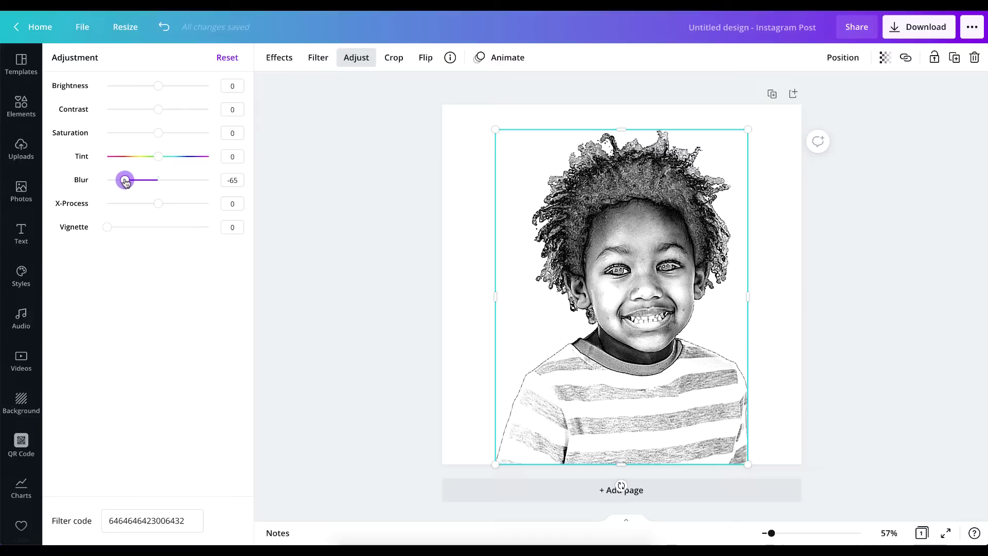
{"action": "mouse_move", "coordinate": [158, 85]}
{"action": "left_mouse_down"}
{"action": "mouse_move", "coordinate": [146, 89]}
{"action": "mouse_move", "coordinate": [164, 88]}
{"action": "left_mouse_up"}
{"action": "left_click", "coordinate": [232, 86]}
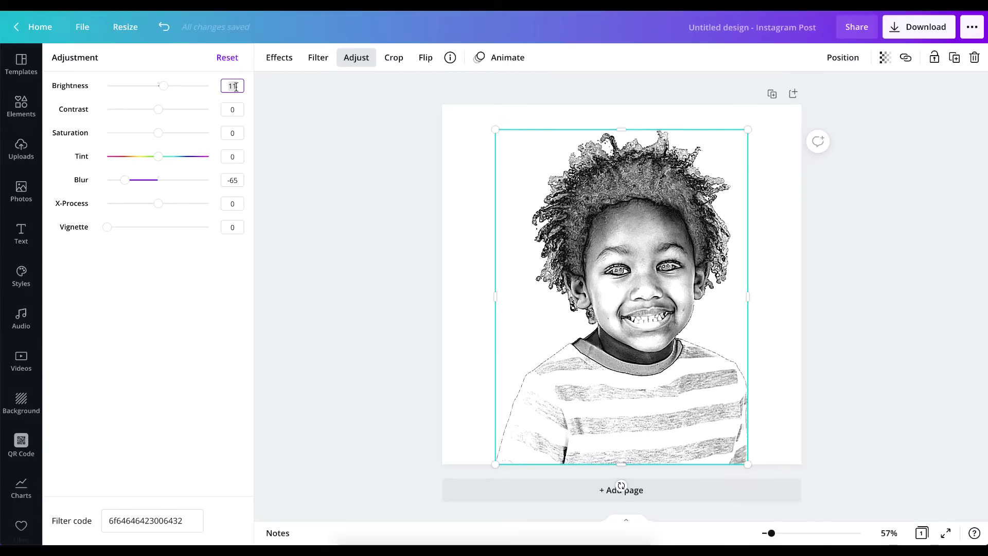
{"action": "key", "text": "BackSpace"}
{"action": "key", "text": "BackSpace"}
{"action": "type", "text": "8"}
{"action": "key", "text": "BackSpace"}
{"action": "type", "text": "6"}
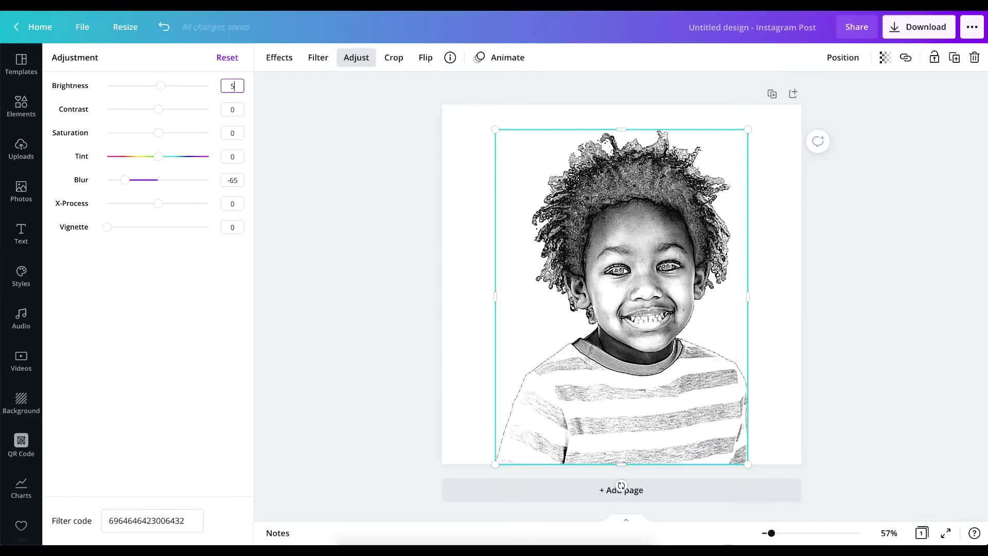
{"action": "left_click", "coordinate": [234, 110]}
{"action": "key", "text": "BackSpace"}
{"action": "type", "text": "2"}
{"action": "key", "text": "Up"}
- Set the sketch's transparency to 61, Blur to -84 and Contrast to 22
{"action": "left_click", "coordinate": [889, 60]}
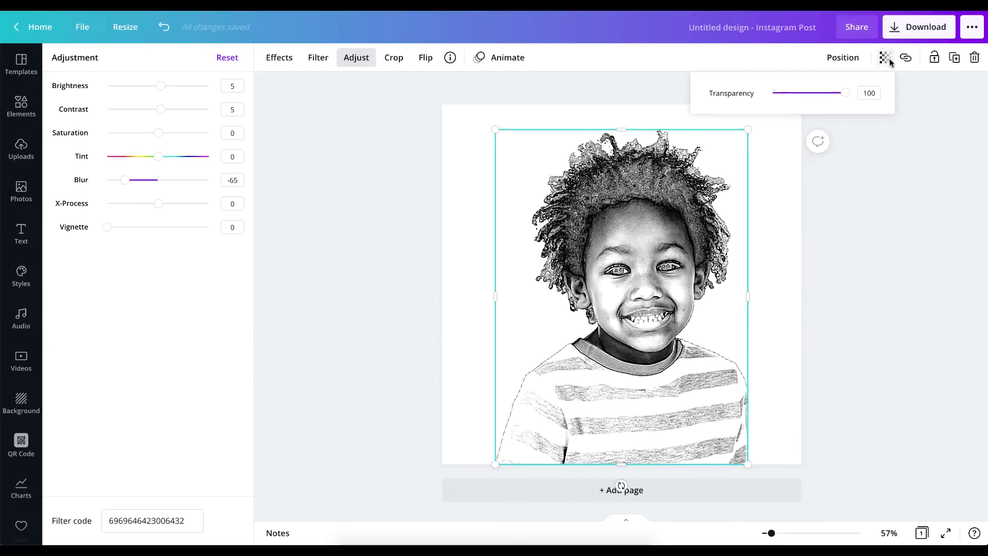
{"action": "left_click_drag", "start_coordinate": [848, 98], "coordinate": [818, 99]}
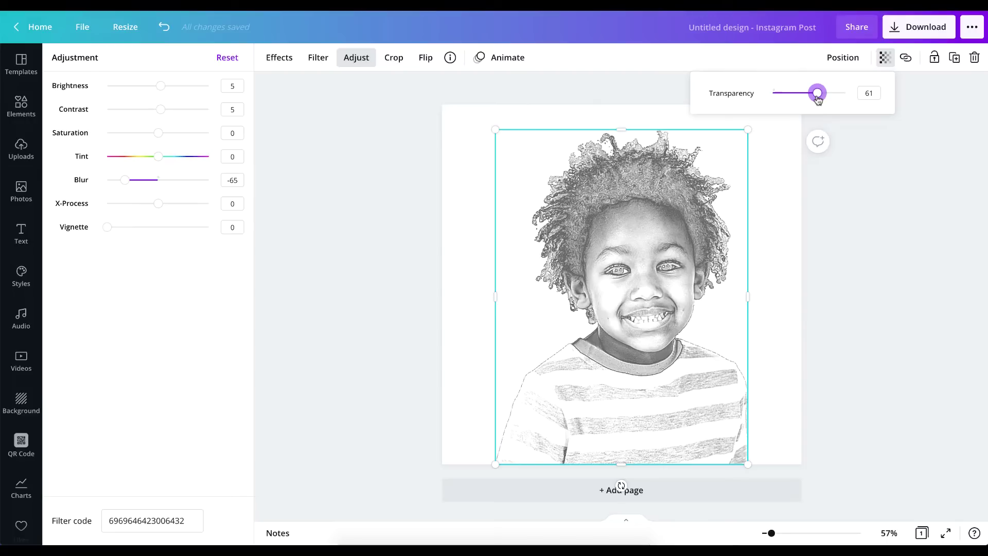
{"action": "left_click_drag", "start_coordinate": [125, 181], "coordinate": [115, 180]}
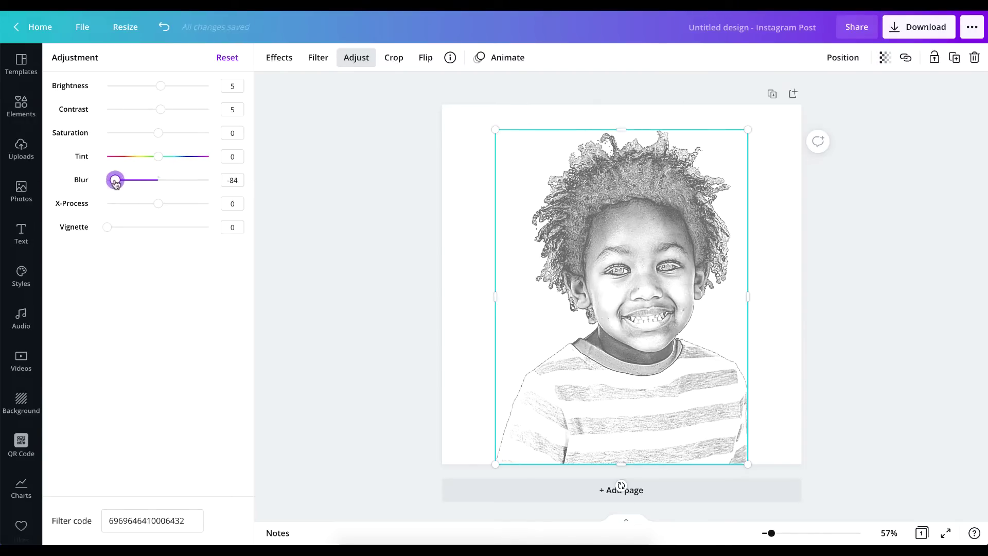
{"action": "left_click", "coordinate": [161, 87]}
{"action": "left_click", "coordinate": [160, 110]}
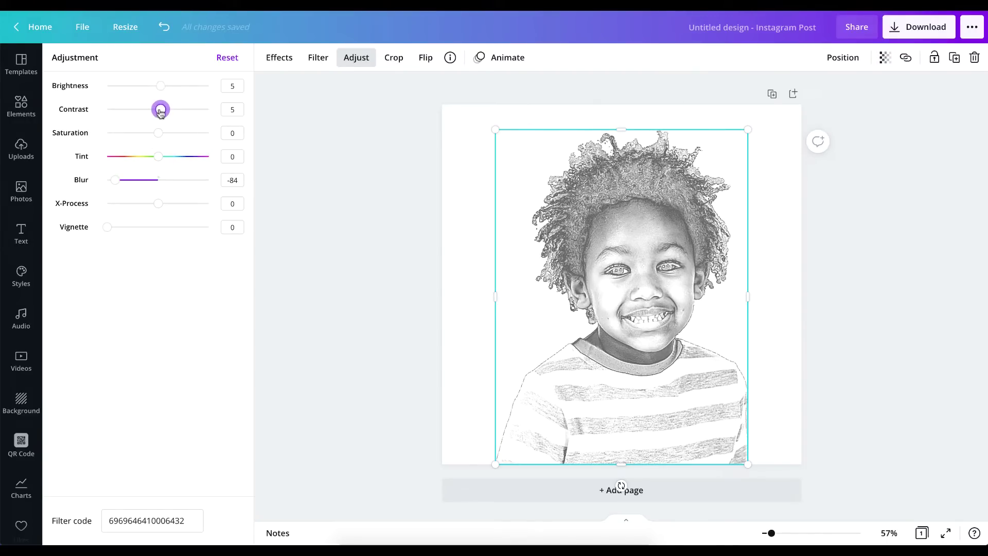
{"action": "left_click_drag", "start_coordinate": [161, 110], "coordinate": [169, 110]}
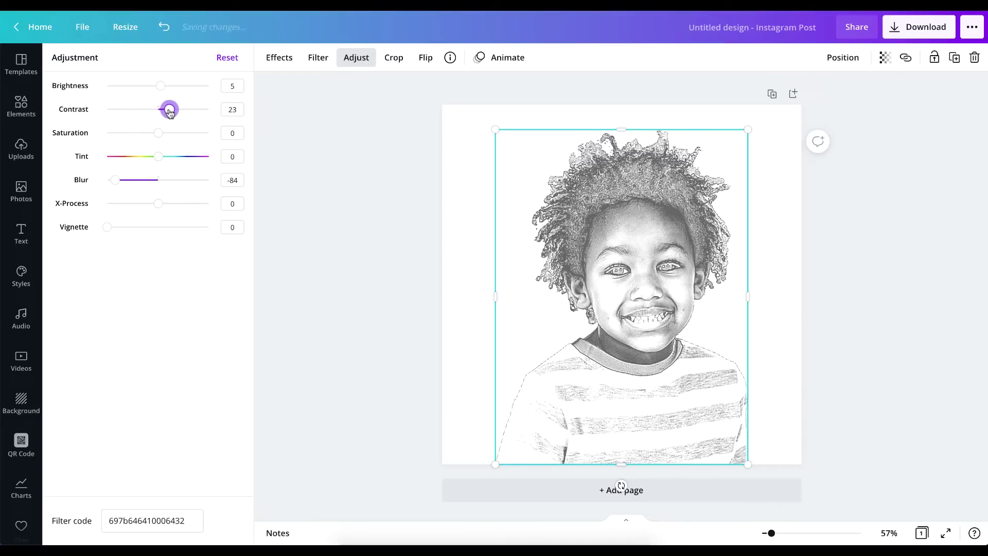
{"action": "left_click", "coordinate": [363, 253]}
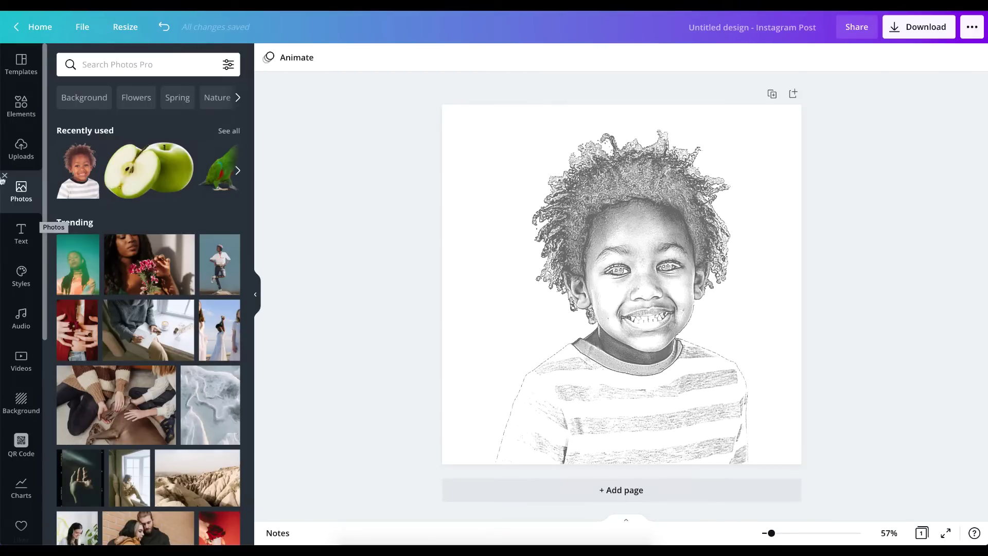
{"action": "left_click", "coordinate": [82, 174]}
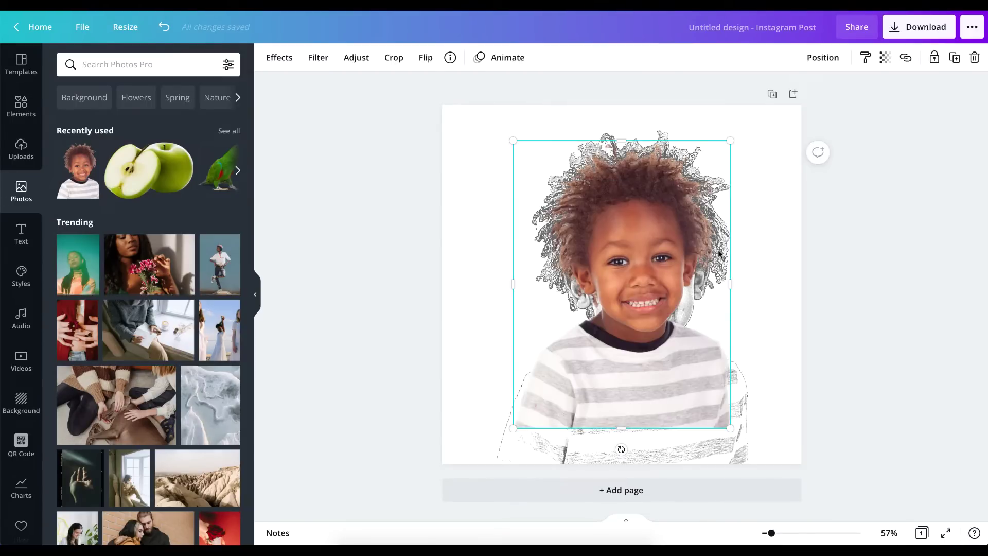
{"action": "left_click_drag", "start_coordinate": [662, 245], "coordinate": [650, 270]}
{"action": "left_click_drag", "start_coordinate": [717, 177], "coordinate": [747, 130]}
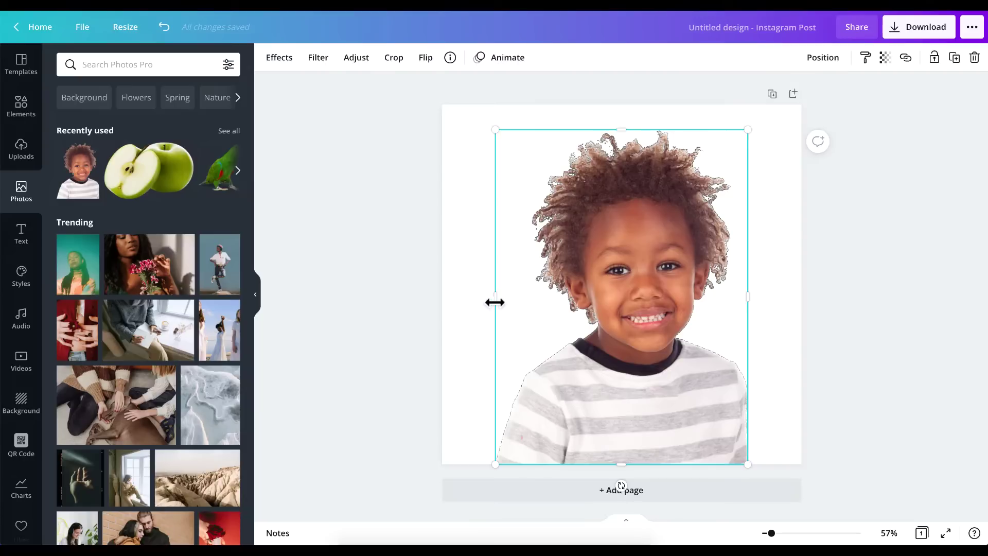
{"action": "left_click_drag", "start_coordinate": [493, 294], "coordinate": [639, 289]}
{"action": "left_click", "coordinate": [851, 261]}
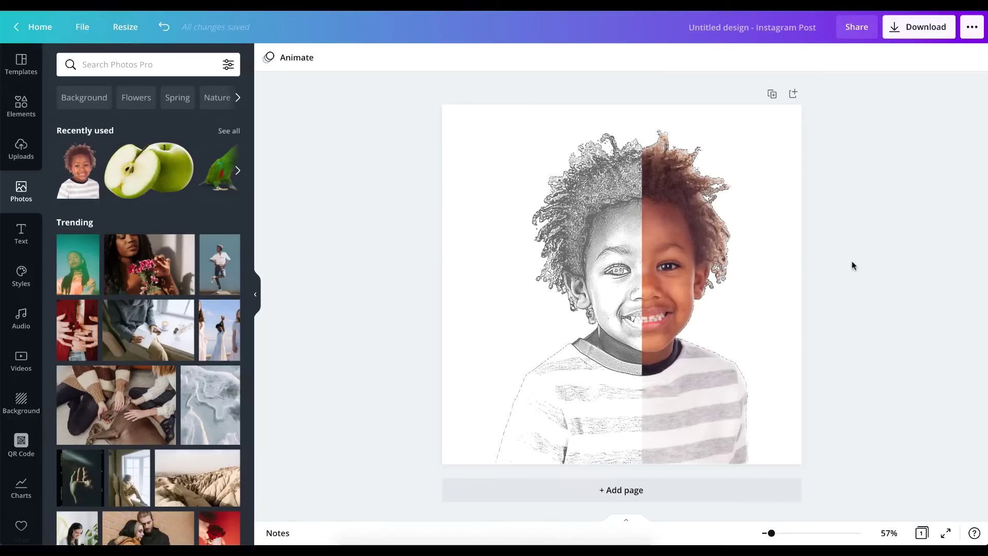
{"action": "left_click", "coordinate": [695, 233]}
{"action": "key", "text": "Delete"}
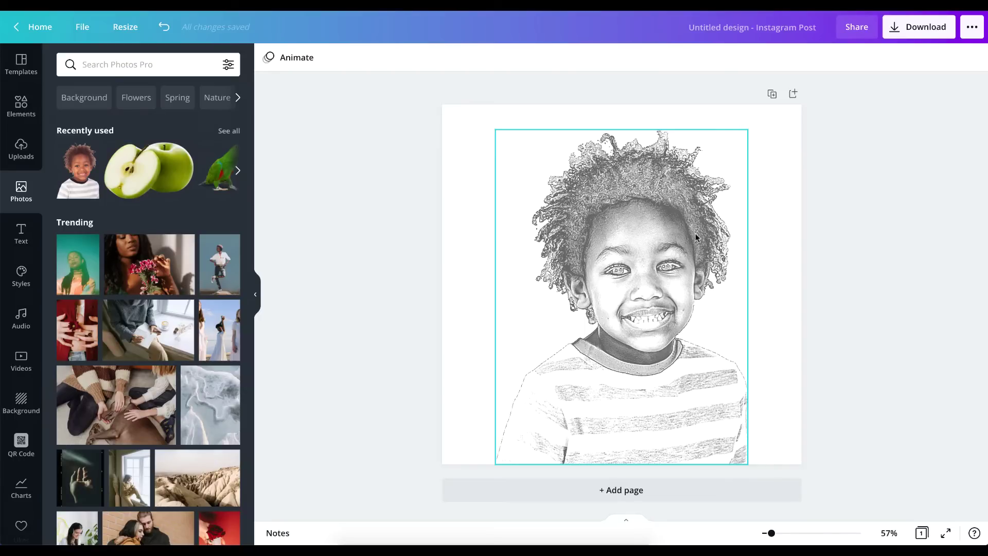
- Add a second page and place the green apple photo on it
{"action": "left_click", "coordinate": [605, 487]}
{"action": "mouse_move", "coordinate": [154, 167]}
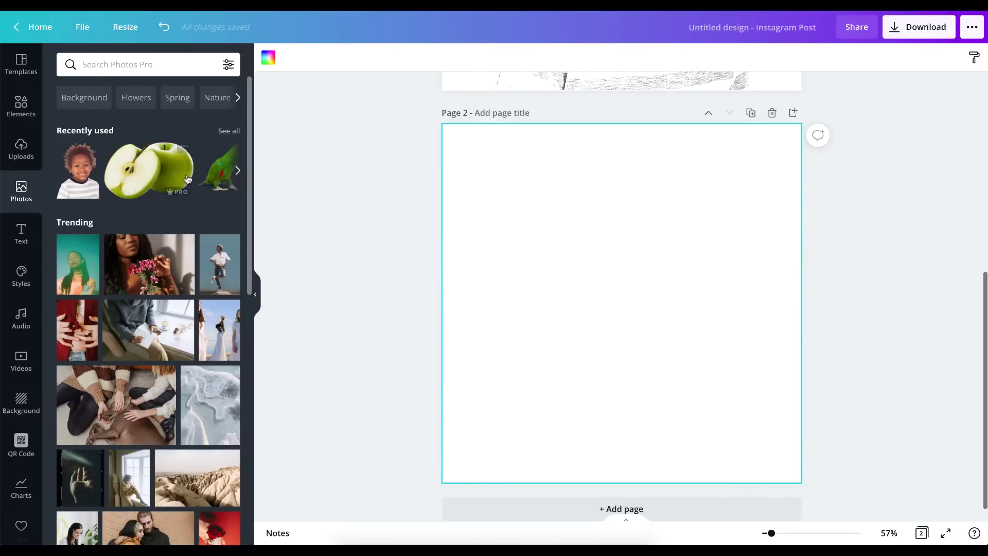
{"action": "left_click", "coordinate": [149, 168]}
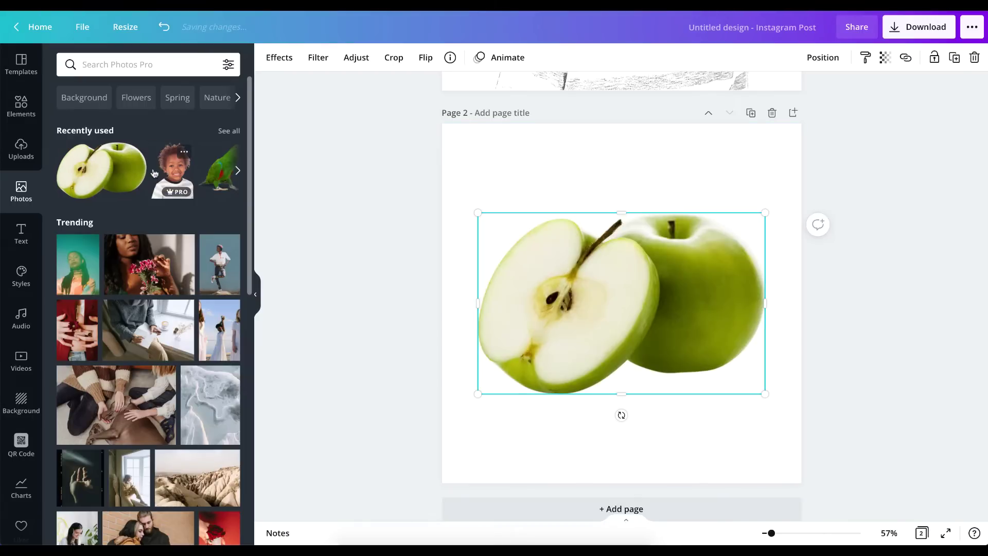
{"action": "left_click", "coordinate": [869, 261]}
{"action": "left_click", "coordinate": [503, 238]}
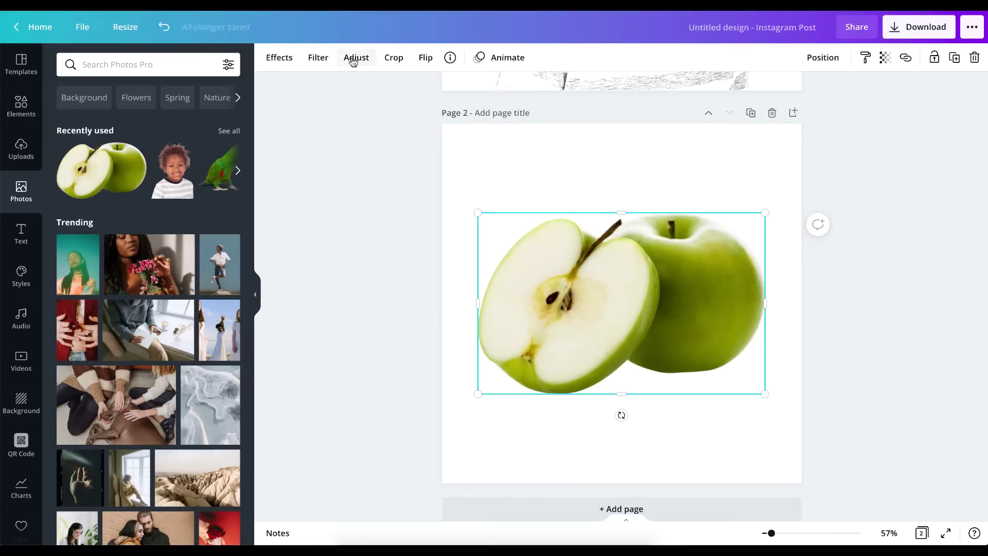
- Show all Glitch effect variants for the apple photo
{"action": "left_click", "coordinate": [275, 59]}
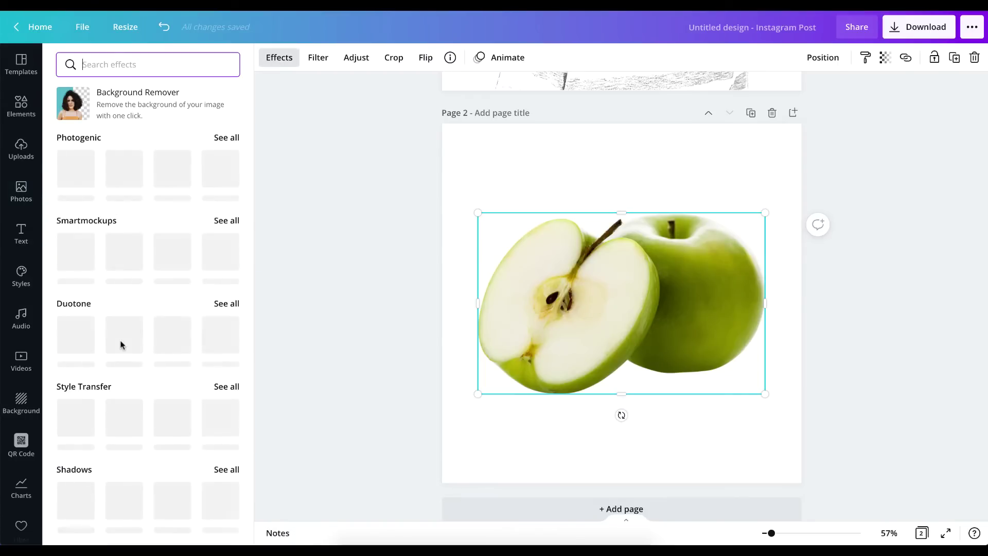
{"action": "scroll", "coordinate": [121, 343], "scroll_direction": "down", "scroll_amount": 2}
{"action": "scroll", "coordinate": [122, 343], "scroll_direction": "down", "scroll_amount": 4}
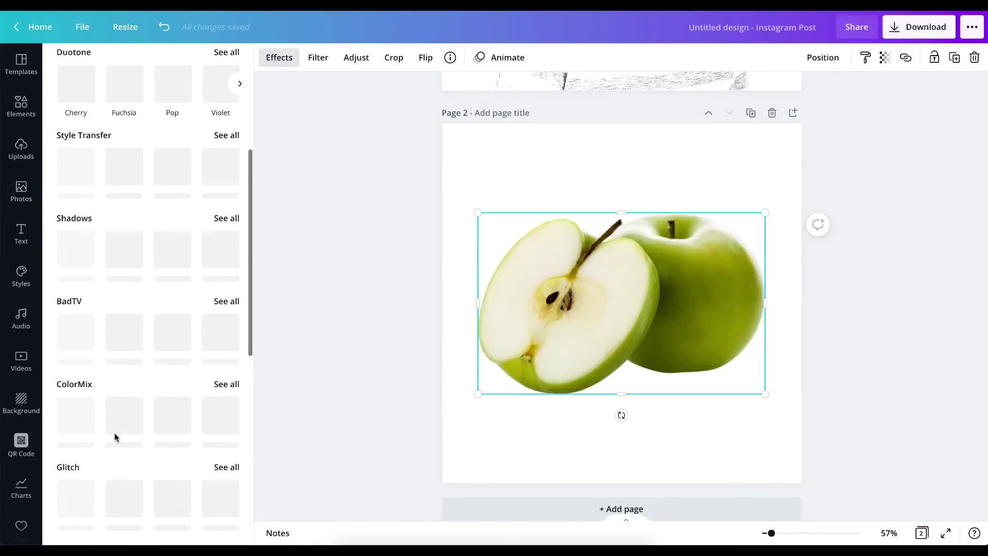
{"action": "scroll", "coordinate": [114, 436], "scroll_direction": "down", "scroll_amount": 2}
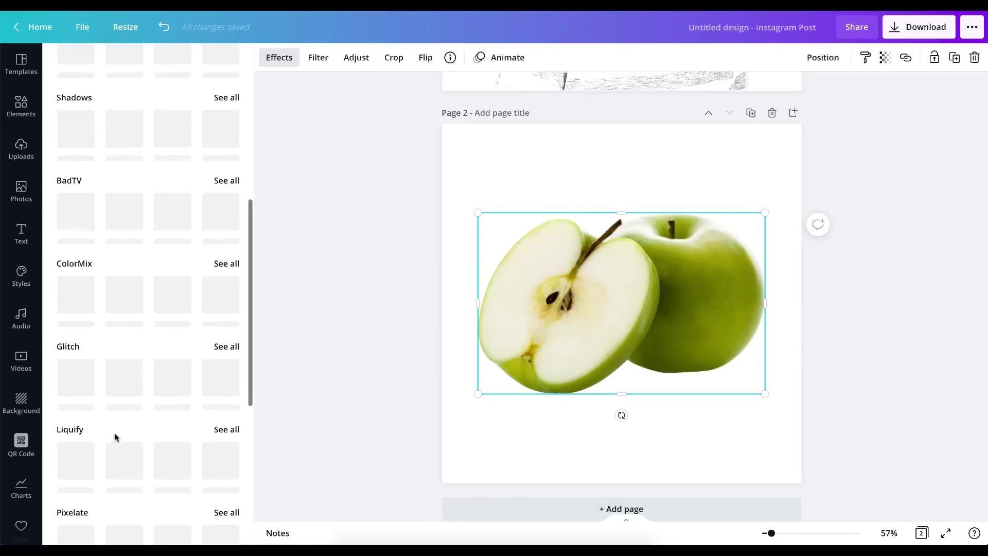
{"action": "left_click", "coordinate": [225, 337]}
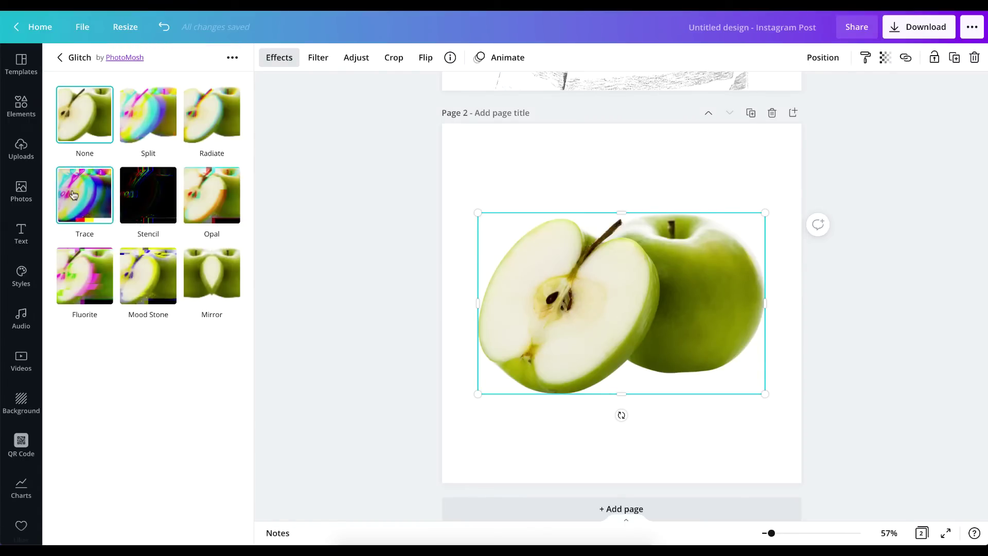
- Apply the Trace effect to the apple with brightness 0.37, power 1.55, colorize 0.01, RGB shift 0
{"action": "left_click", "coordinate": [96, 203]}
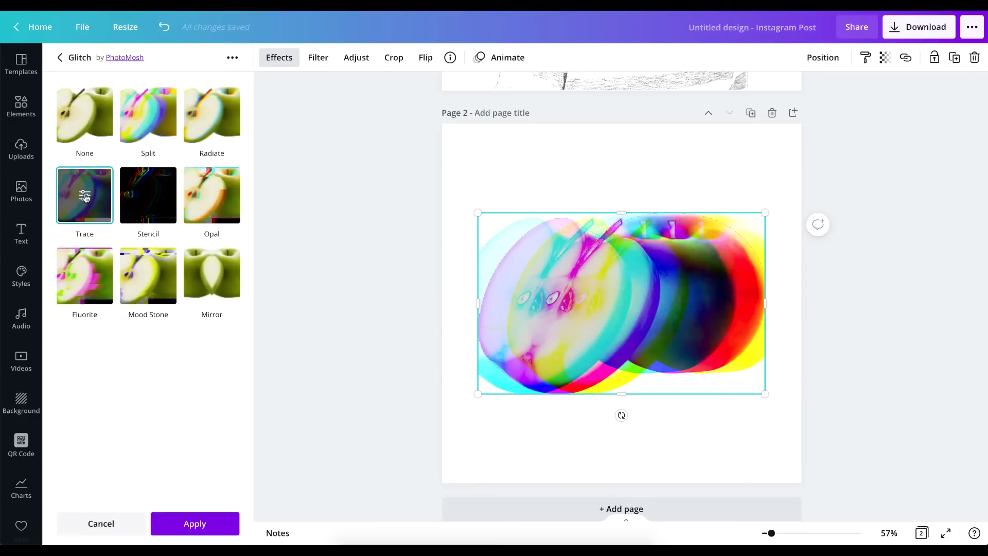
{"action": "left_click", "coordinate": [85, 196]}
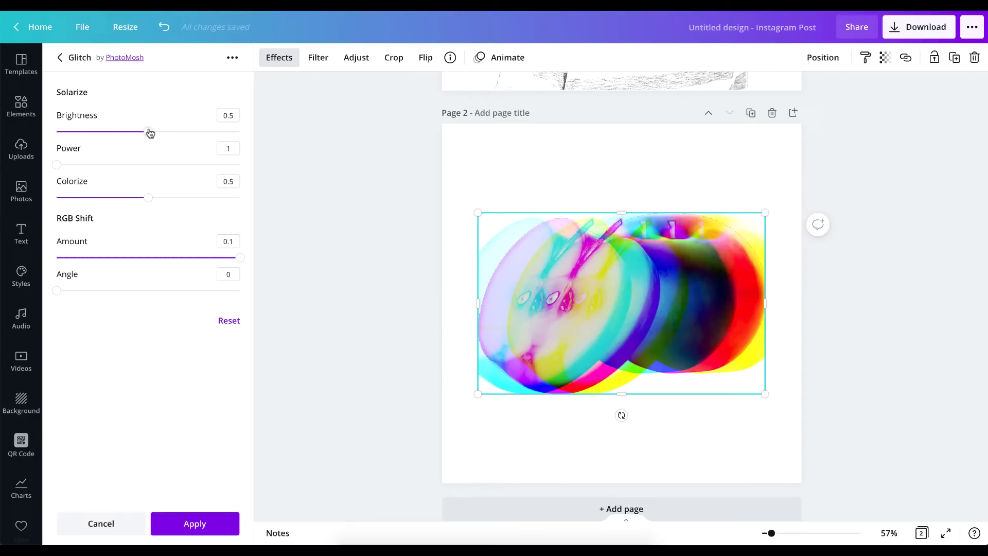
{"action": "left_click_drag", "start_coordinate": [150, 132], "coordinate": [171, 133]}
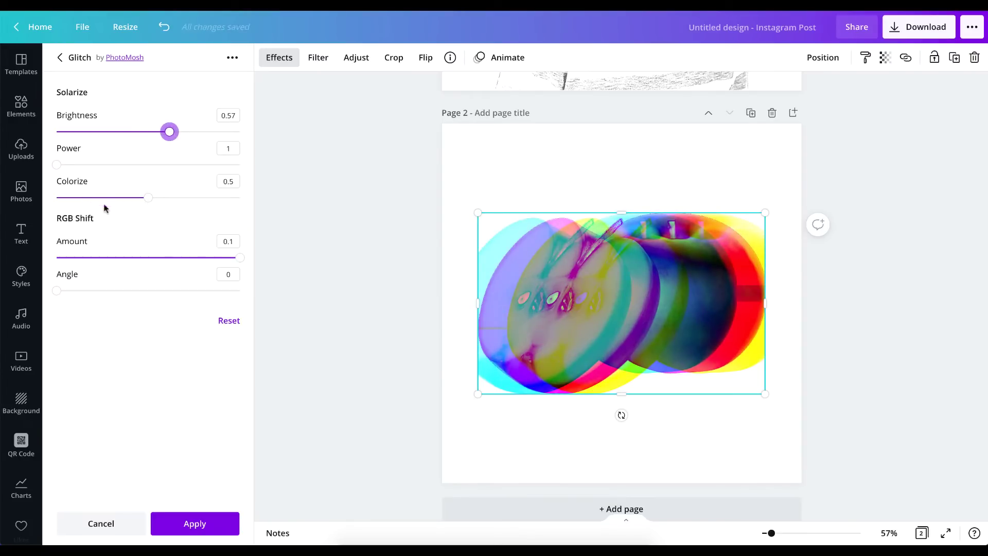
{"action": "left_click_drag", "start_coordinate": [239, 257], "coordinate": [16, 259]}
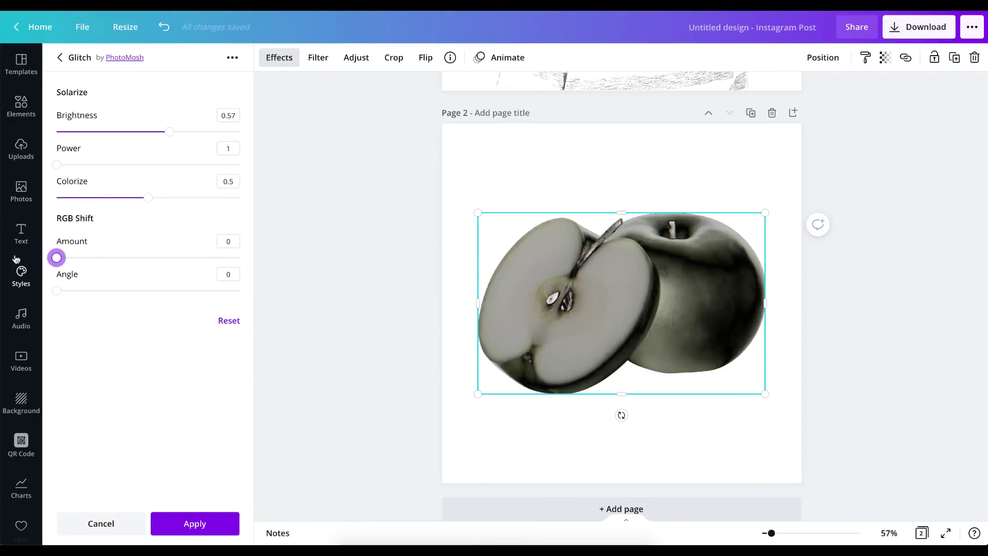
{"action": "left_click_drag", "start_coordinate": [146, 198], "coordinate": [58, 201]}
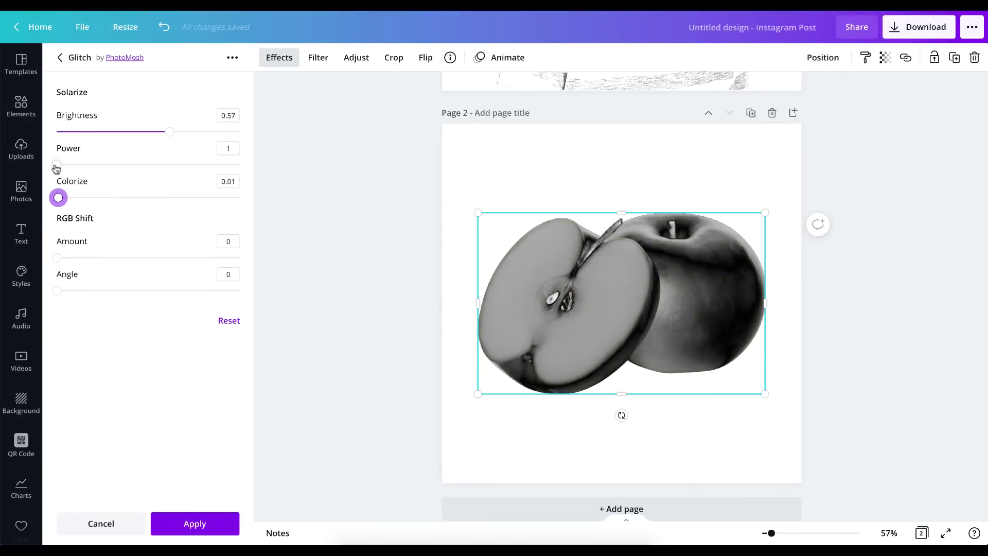
{"action": "left_click_drag", "start_coordinate": [56, 168], "coordinate": [118, 176]}
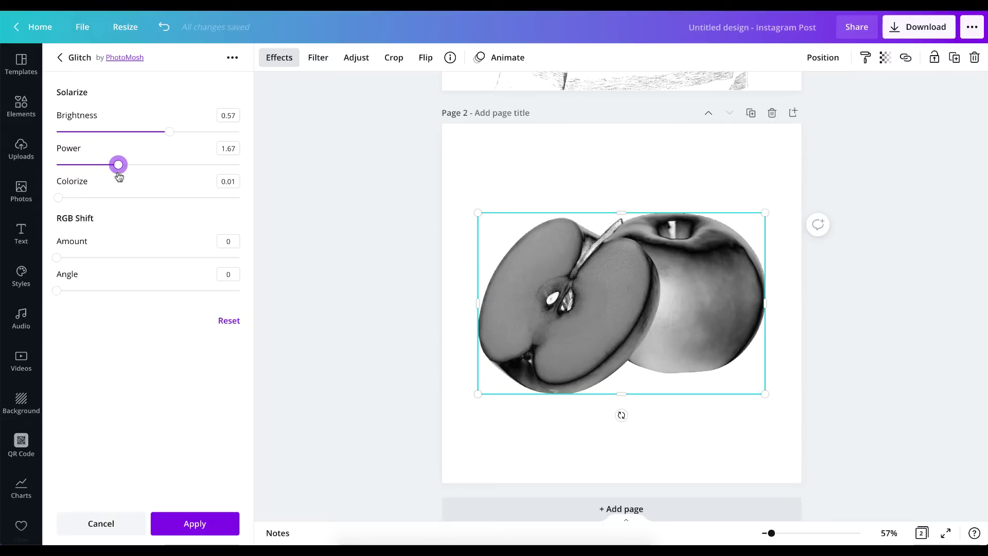
{"action": "left_click_drag", "start_coordinate": [170, 132], "coordinate": [116, 132]}
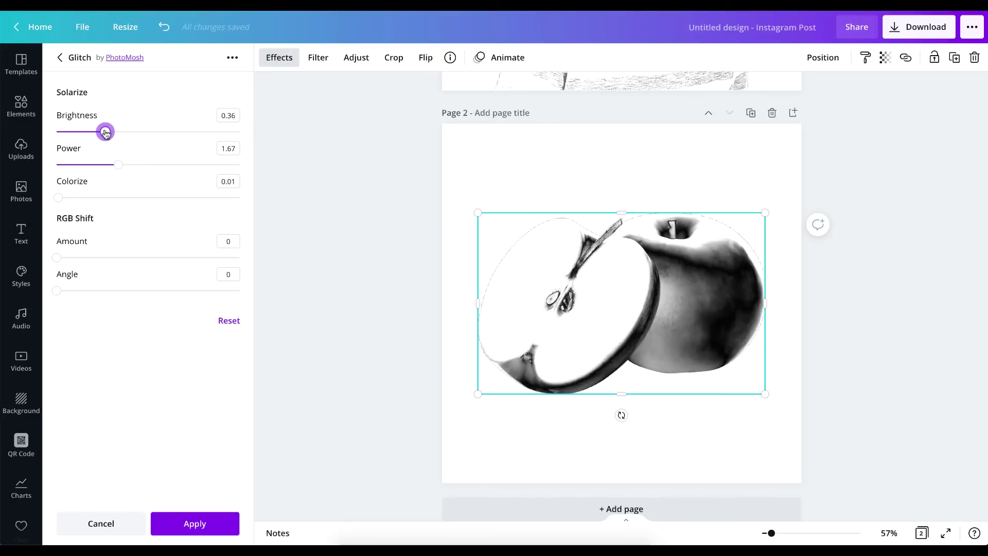
{"action": "left_click_drag", "start_coordinate": [115, 132], "coordinate": [108, 131]}
{"action": "mouse_move", "coordinate": [119, 164]}
{"action": "left_mouse_down"}
{"action": "mouse_move", "coordinate": [132, 164]}
{"action": "mouse_move", "coordinate": [107, 165]}
{"action": "left_mouse_up"}
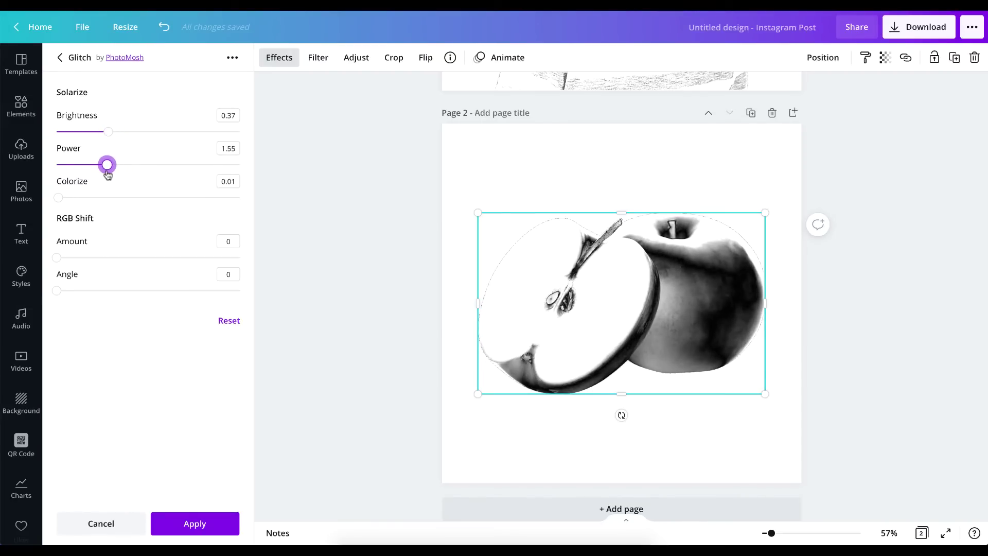
{"action": "left_click", "coordinate": [194, 524]}
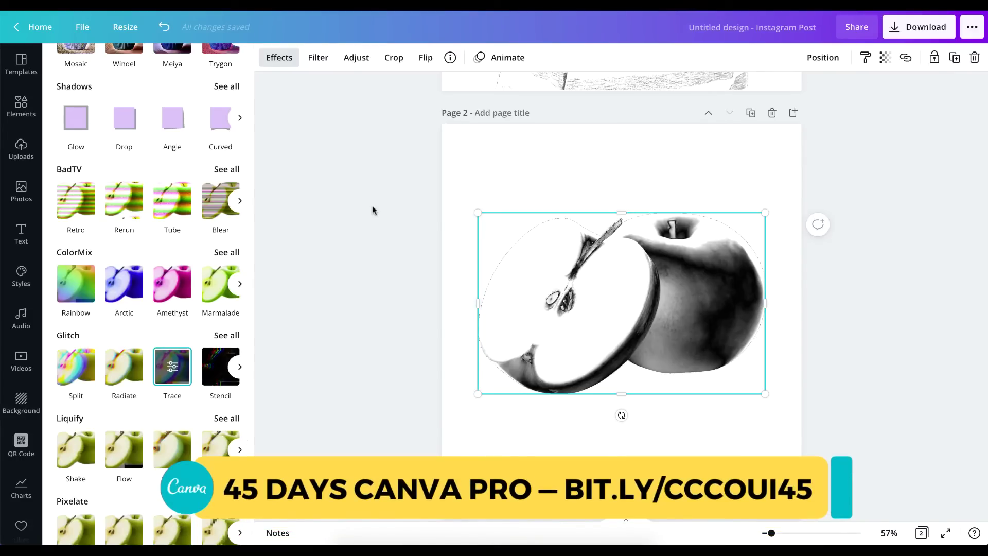
- Adjust the sketched apple photo to blur -65, brightness 7 and contrast 21
{"action": "left_click", "coordinate": [355, 58]}
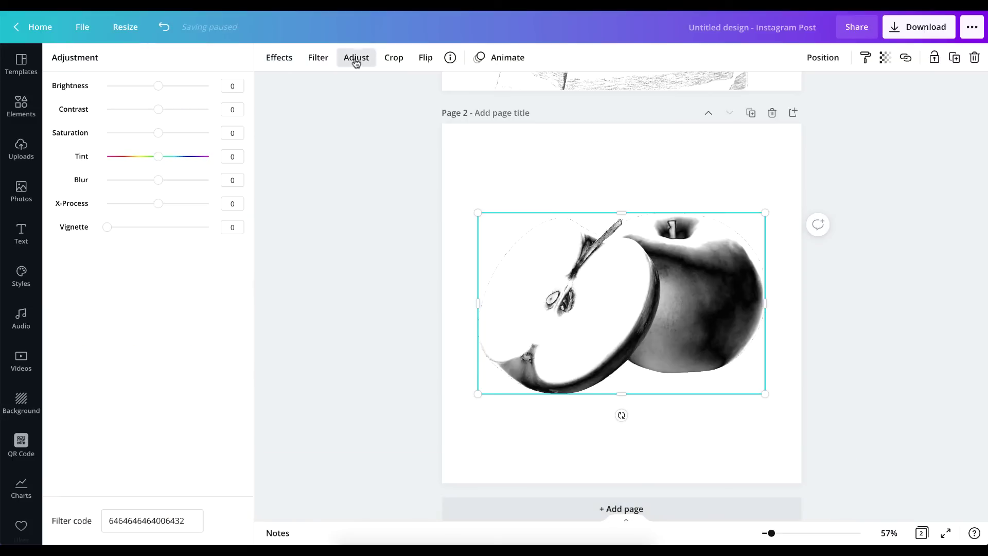
{"action": "left_click", "coordinate": [391, 168]}
{"action": "left_click", "coordinate": [527, 162]}
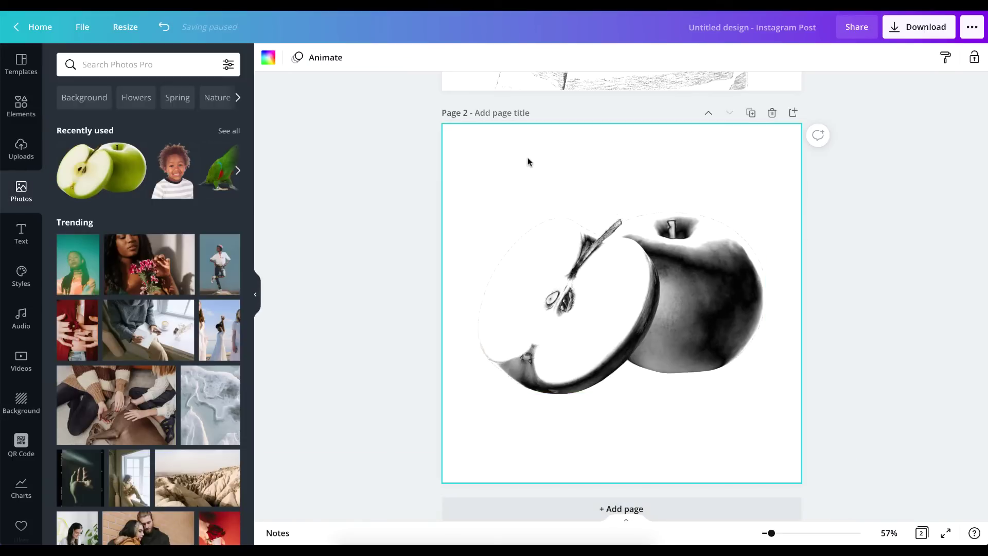
{"action": "left_click", "coordinate": [589, 264]}
{"action": "left_click", "coordinate": [478, 144]}
{"action": "key", "text": "Tab"}
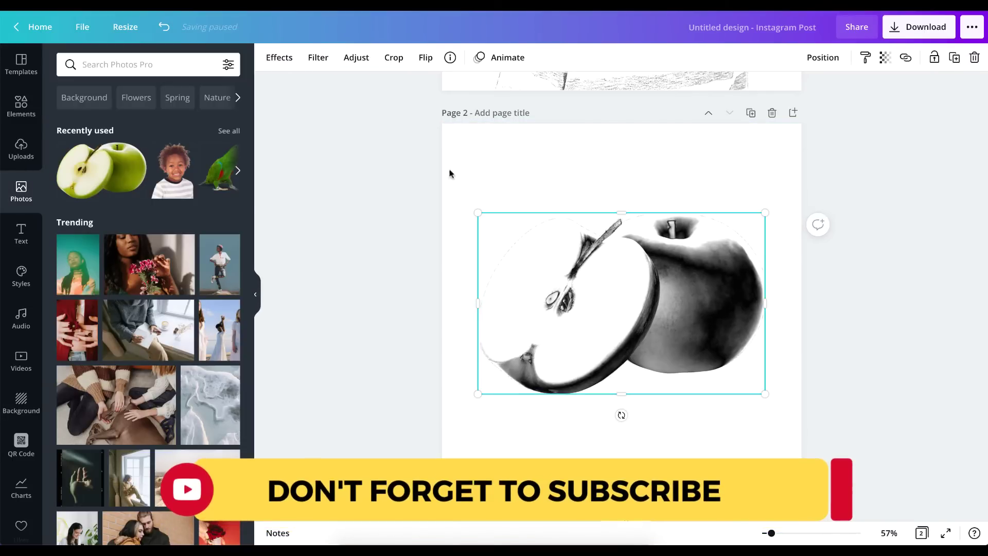
{"action": "left_click", "coordinate": [360, 59]}
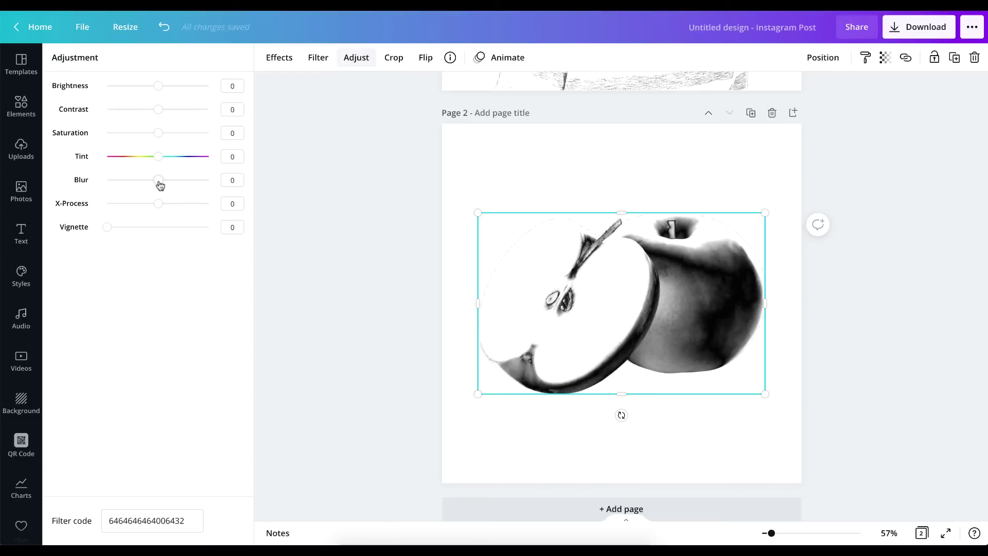
{"action": "left_click_drag", "start_coordinate": [159, 185], "coordinate": [125, 185]}
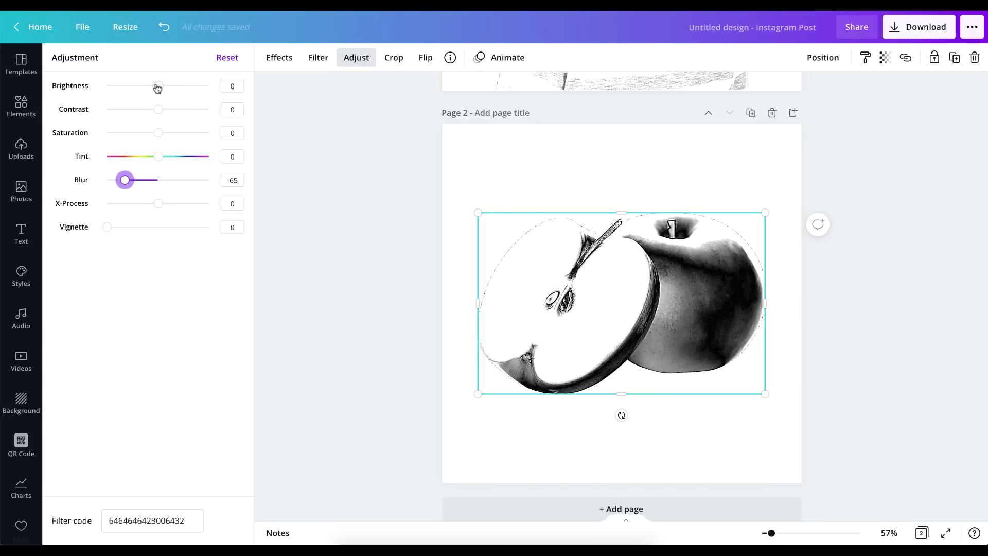
{"action": "left_click_drag", "start_coordinate": [158, 85], "coordinate": [170, 114]}
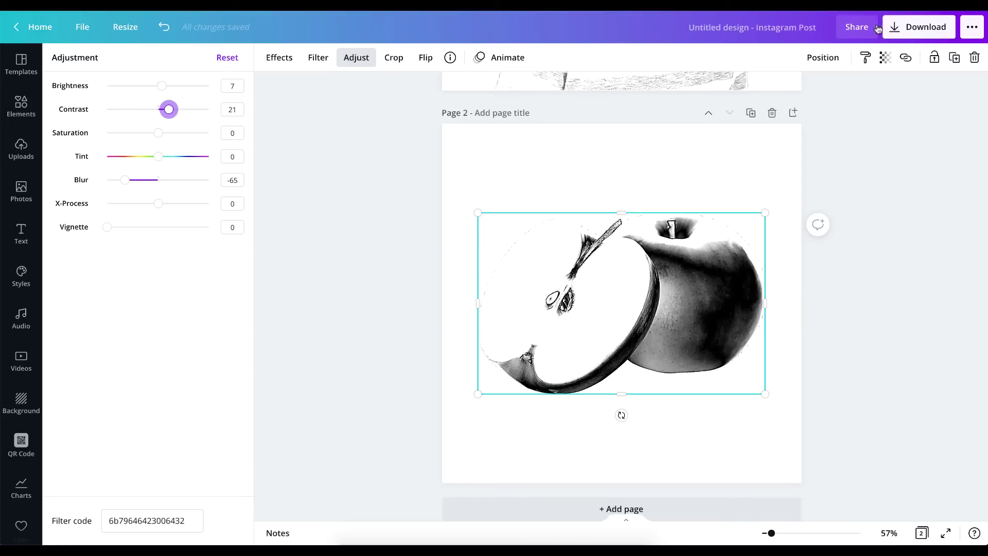
{"action": "left_click", "coordinate": [886, 58]}
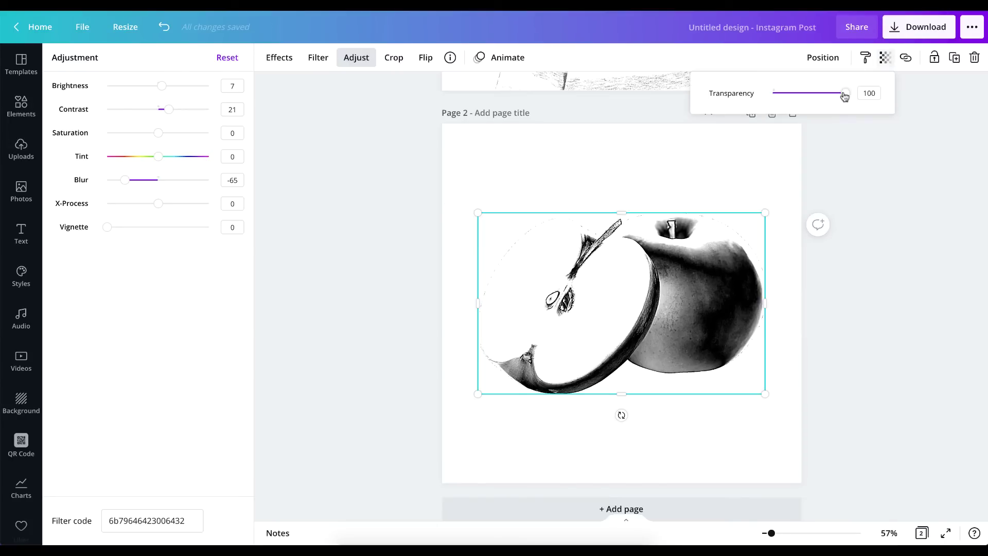
- Set the apple sketch's transparency to 83 and return to the Photos panel
{"action": "mouse_move", "coordinate": [844, 97]}
{"action": "left_mouse_down"}
{"action": "mouse_move", "coordinate": [798, 94]}
{"action": "mouse_move", "coordinate": [837, 99]}
{"action": "mouse_move", "coordinate": [826, 94]}
{"action": "left_mouse_up"}
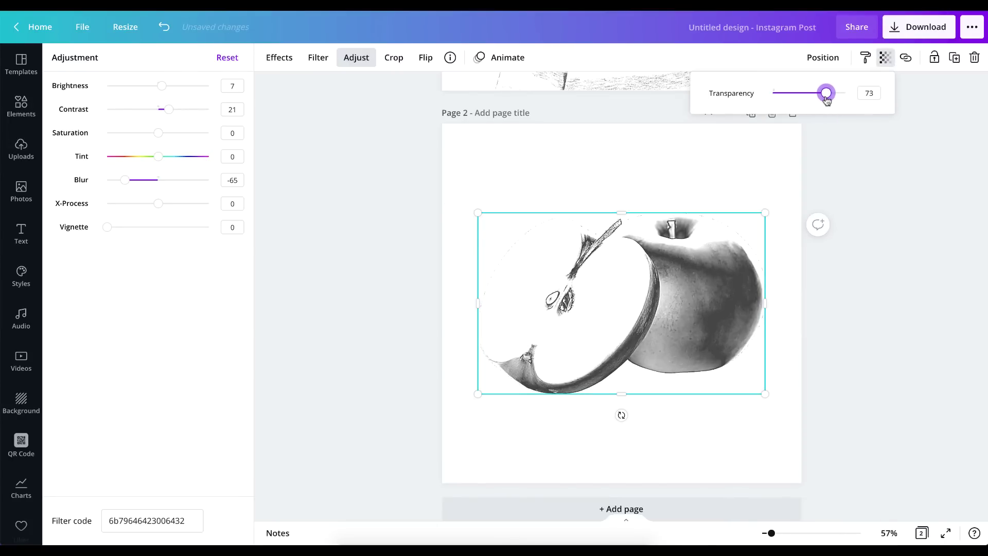
{"action": "left_click", "coordinate": [801, 194]}
{"action": "left_click", "coordinate": [885, 58]}
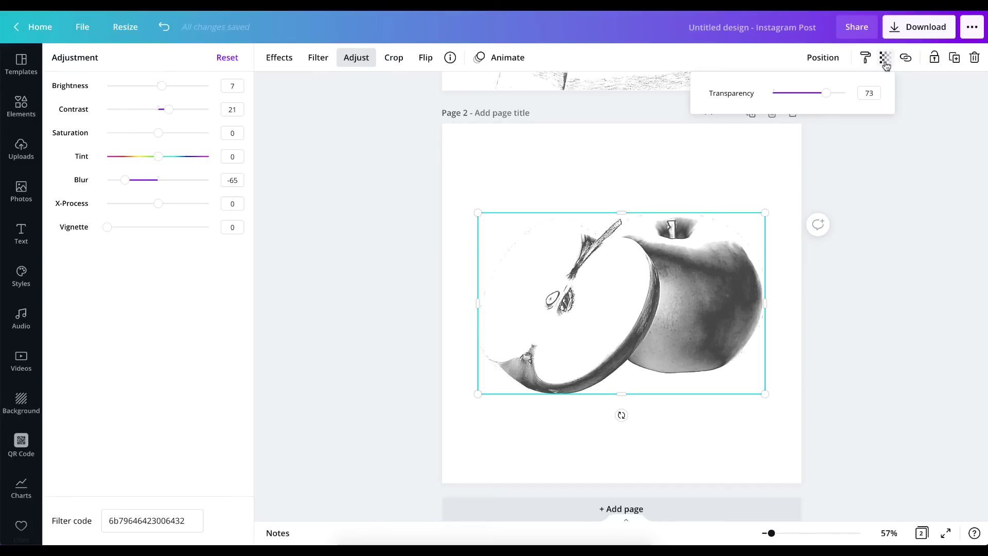
{"action": "left_click_drag", "start_coordinate": [825, 94], "coordinate": [834, 96]}
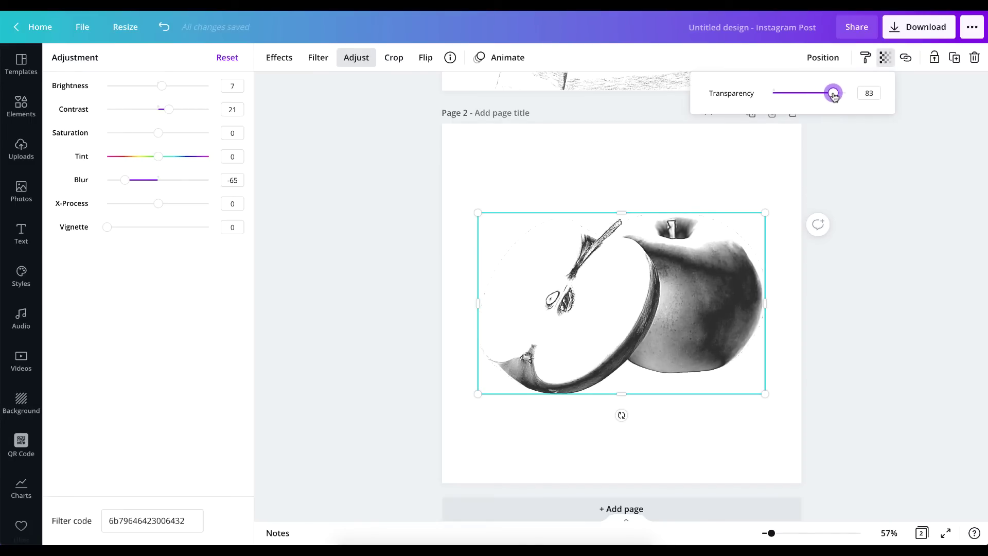
{"action": "left_click", "coordinate": [858, 172]}
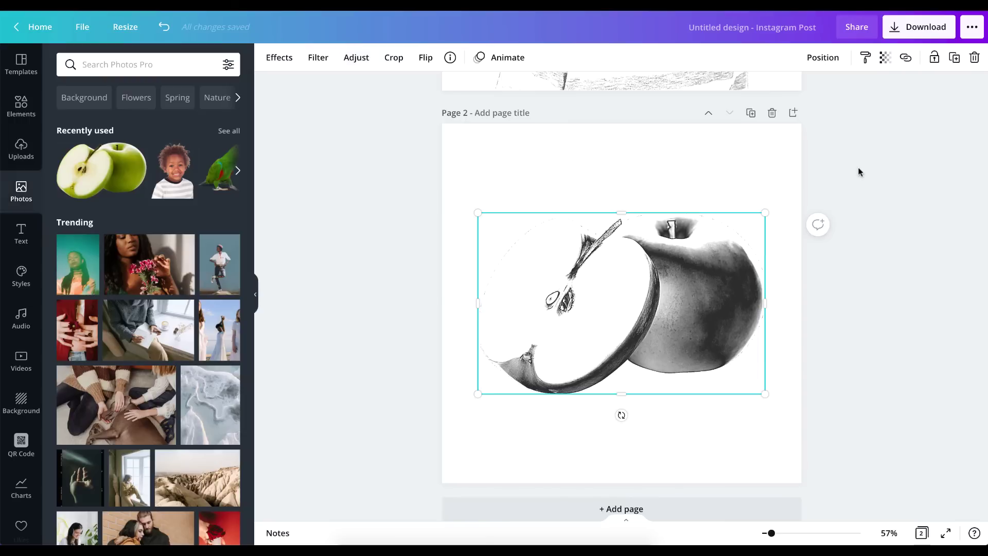
- Add the green apple photo from Recently used and align it over the sketch
{"action": "left_click", "coordinate": [94, 172]}
{"action": "left_click_drag", "start_coordinate": [564, 309], "coordinate": [478, 296]}
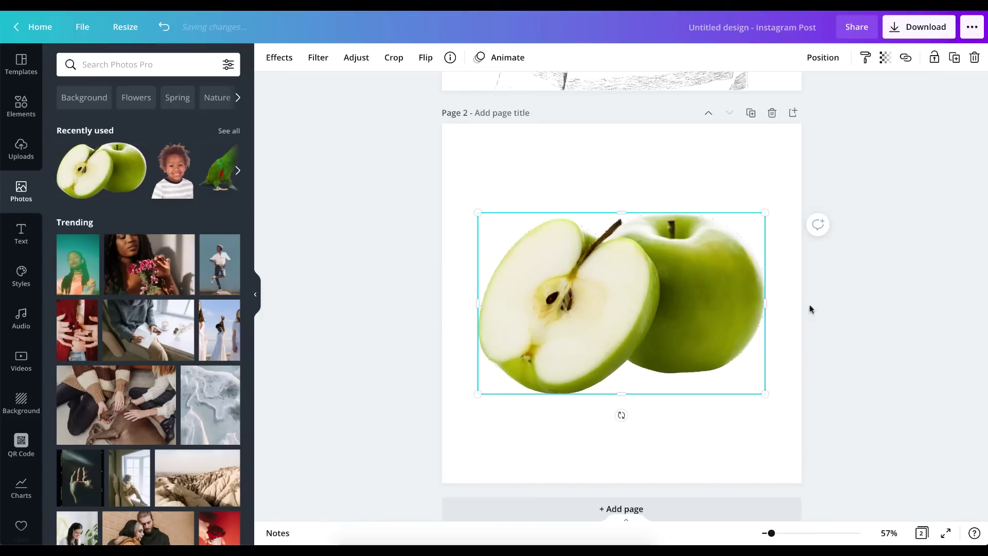